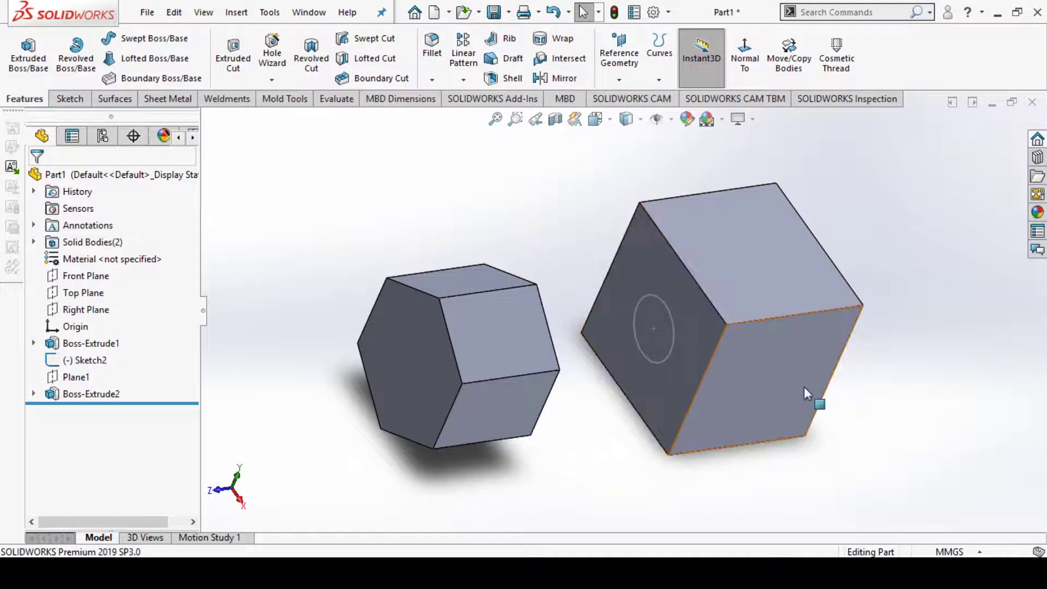
# Step: Start an extruded cut using the existing circle sketch on the cube's face
pyautogui.moveTo(606, 433)
pyautogui.mouseDown(button='middle')
pyautogui.moveTo(567, 383)
pyautogui.moveTo(518, 363)
pyautogui.moveTo(537, 350)
pyautogui.moveTo(519, 385)
pyautogui.moveTo(633, 371)
pyautogui.moveTo(670, 351)
pyautogui.moveTo(717, 358)
pyautogui.mouseUp(button='middle')
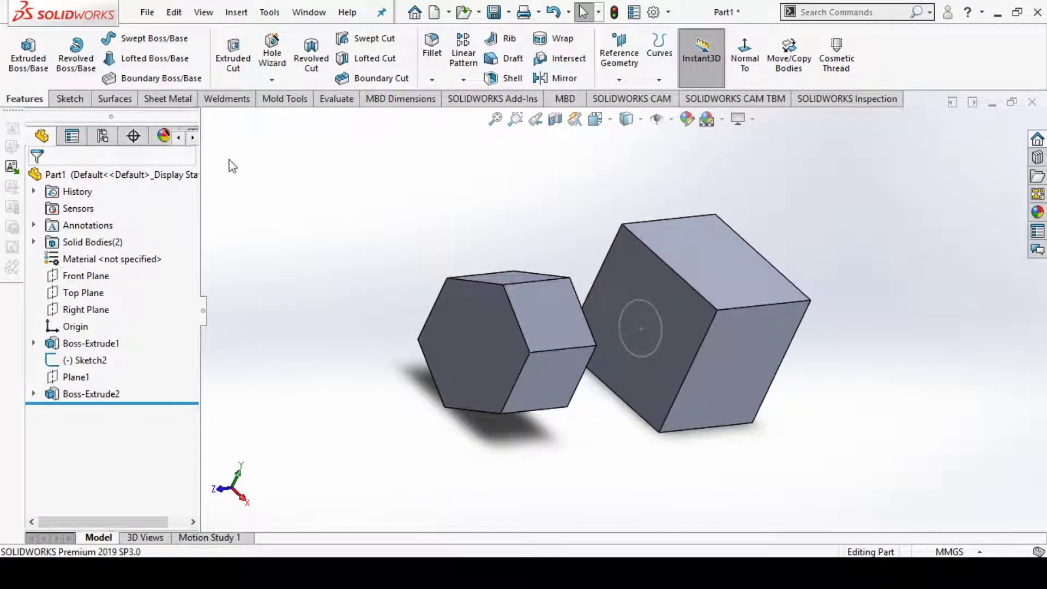
pyautogui.click(233, 54)
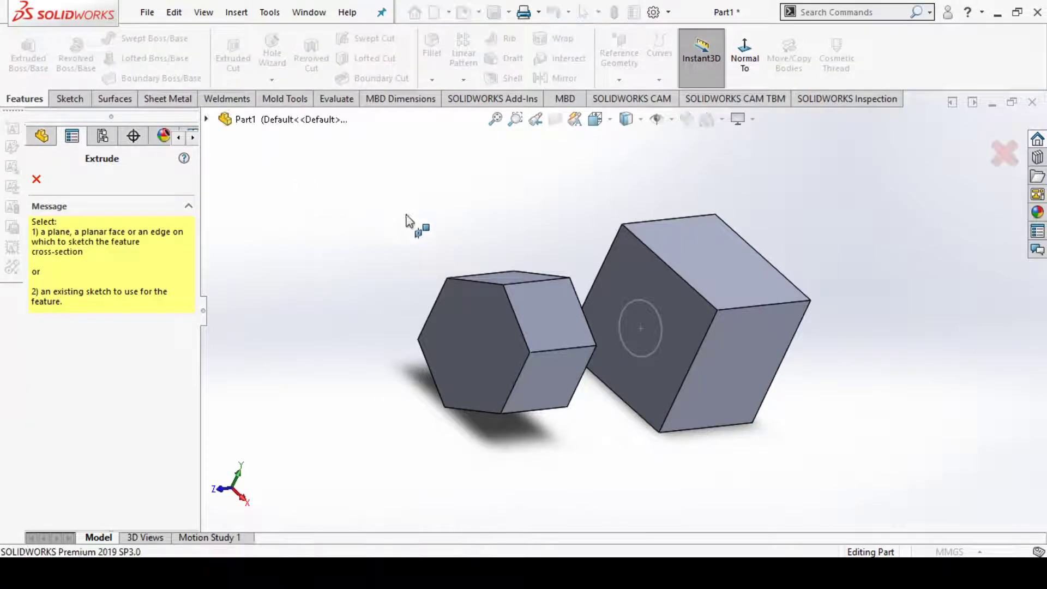
pyautogui.click(643, 300)
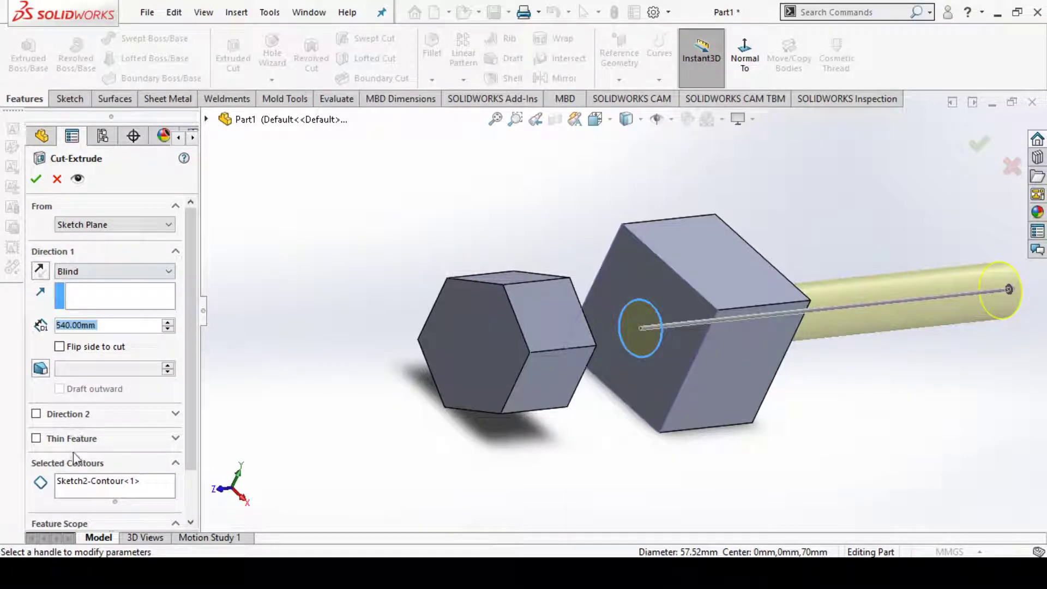
# Step: Collapse the cut's parameter groups and review the available start conditions, keeping Sketch Plane
pyautogui.click(78, 471)
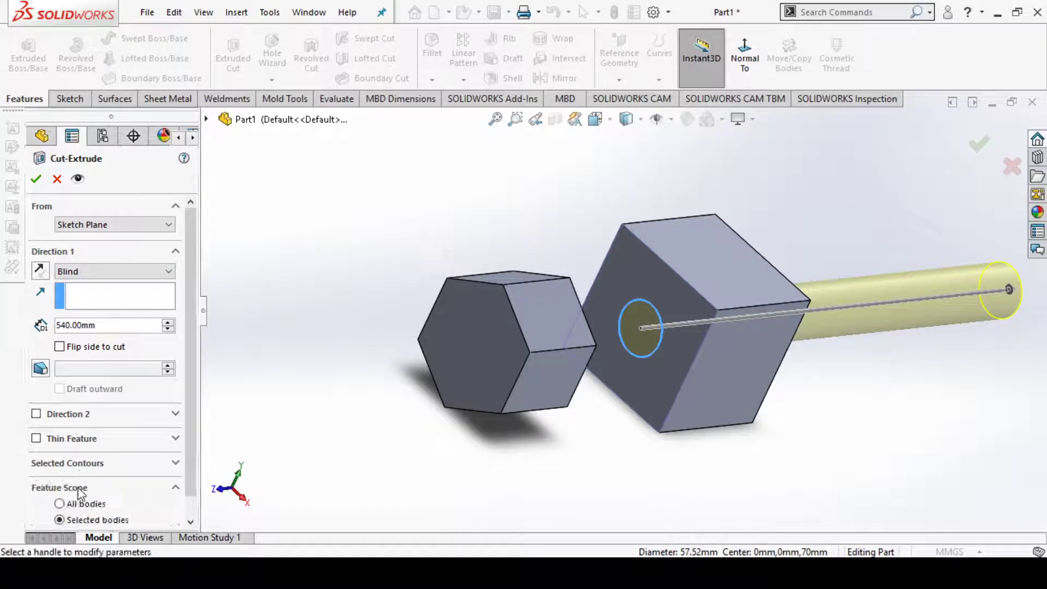
pyautogui.click(80, 491)
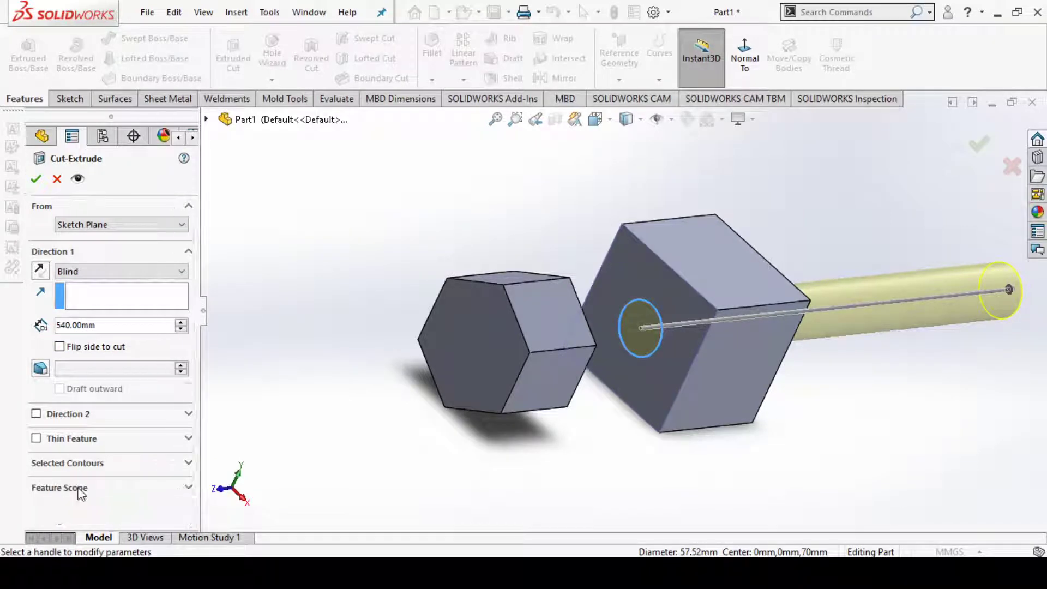
pyautogui.click(58, 254)
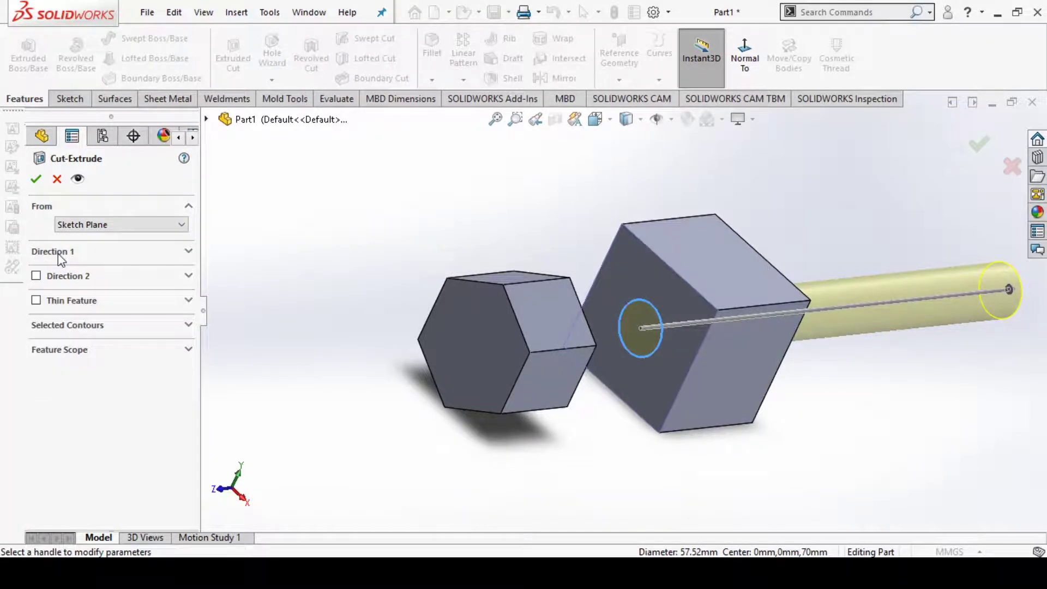
pyautogui.click(53, 207)
pyautogui.click(53, 207)
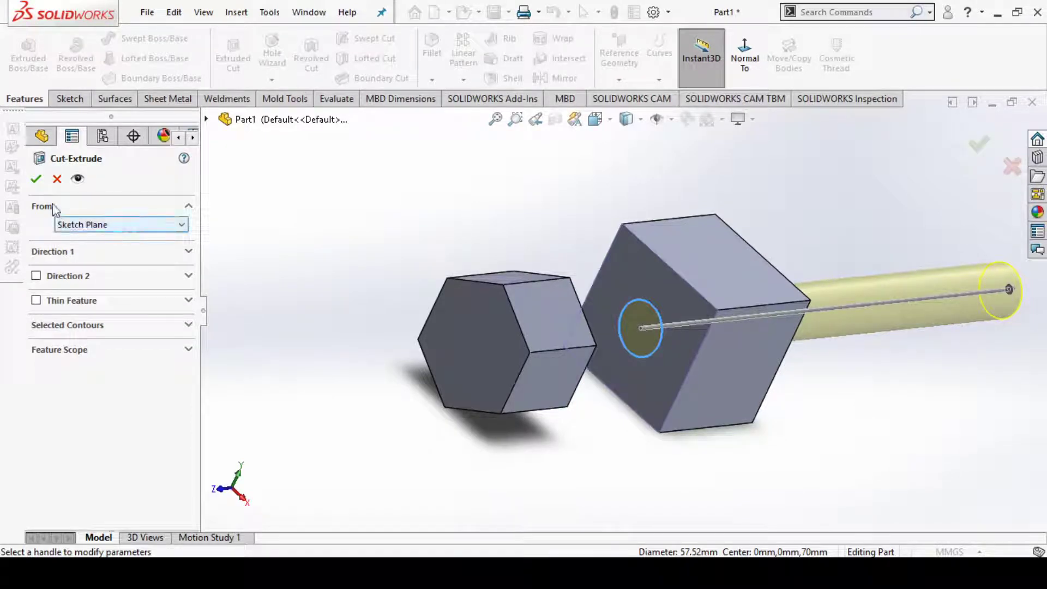
pyautogui.click(153, 227)
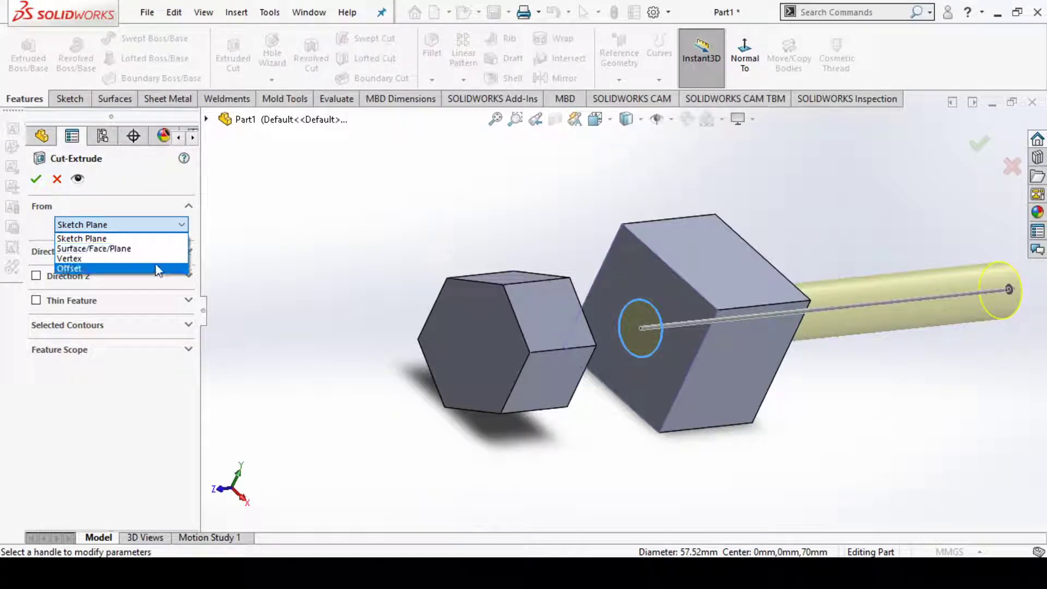
pyautogui.click(44, 255)
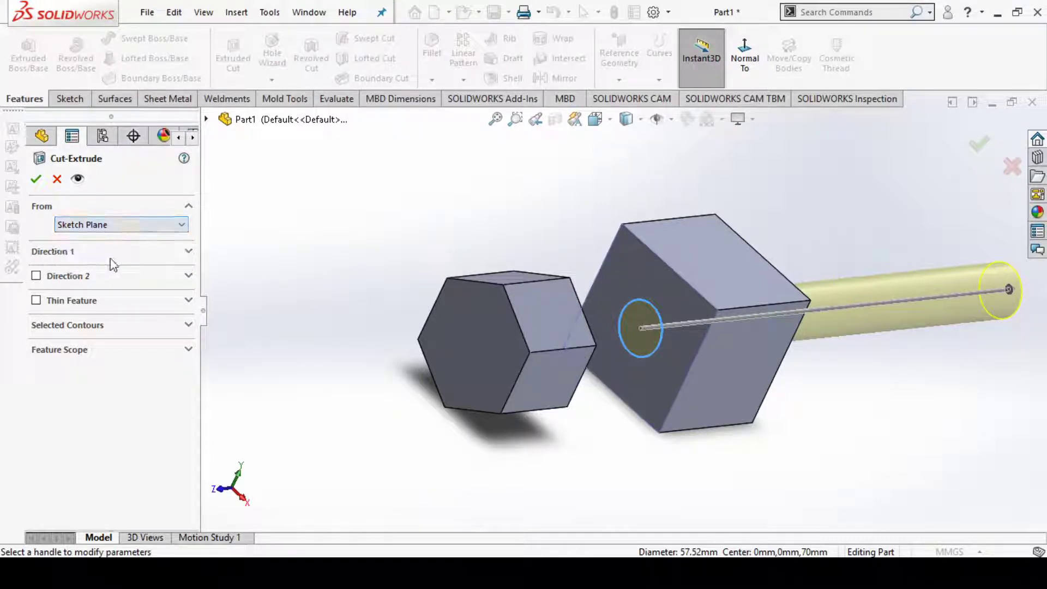
# Step: Reverse the cut toward the hexagonal body and use the cube's lengthwise edge as the direction of extrusion
pyautogui.click(186, 252)
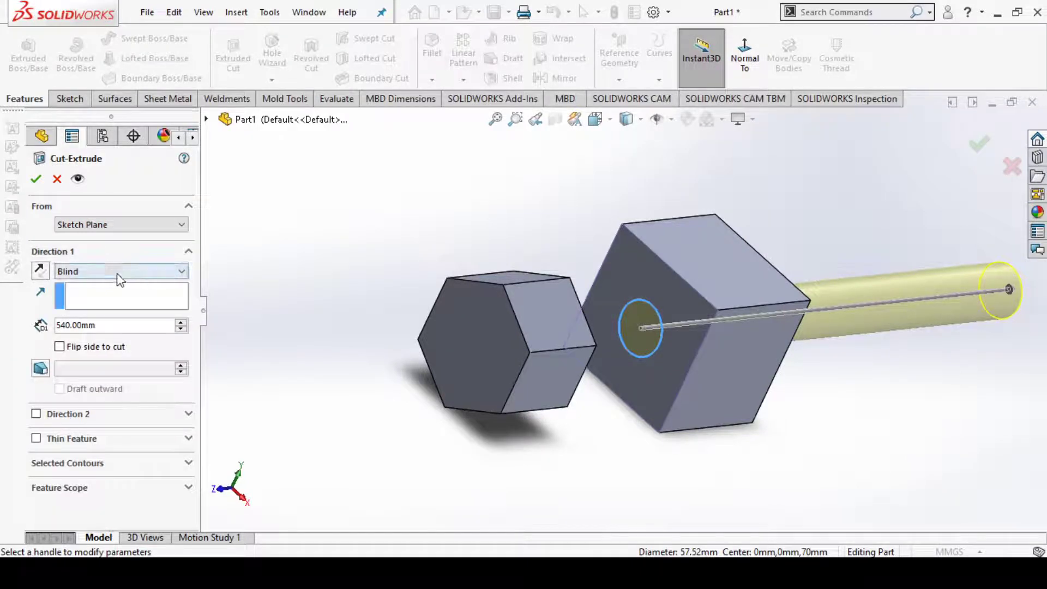
pyautogui.click(40, 271)
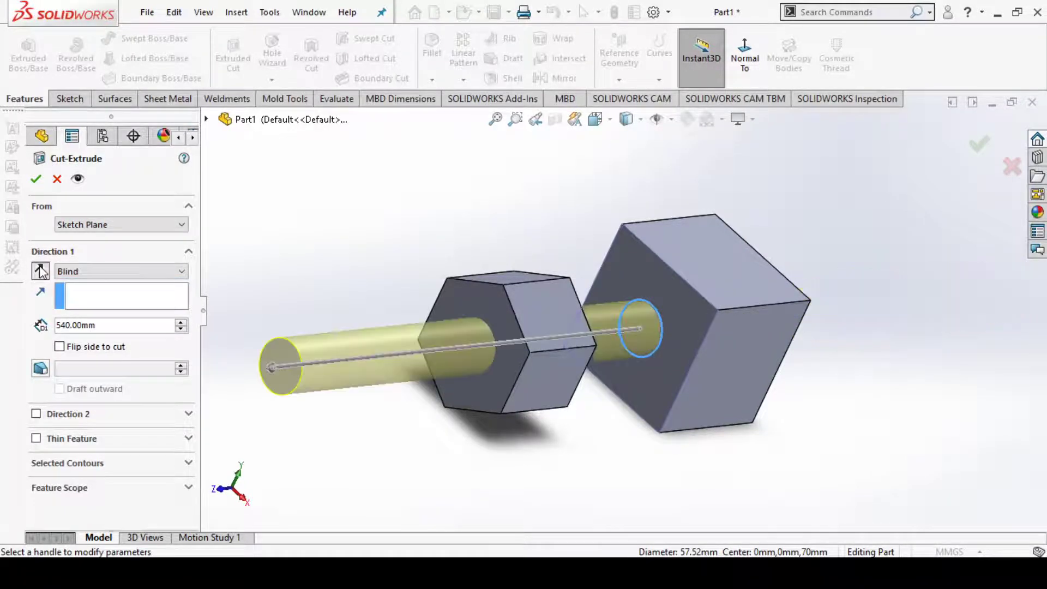
pyautogui.click(78, 272)
pyautogui.click(78, 268)
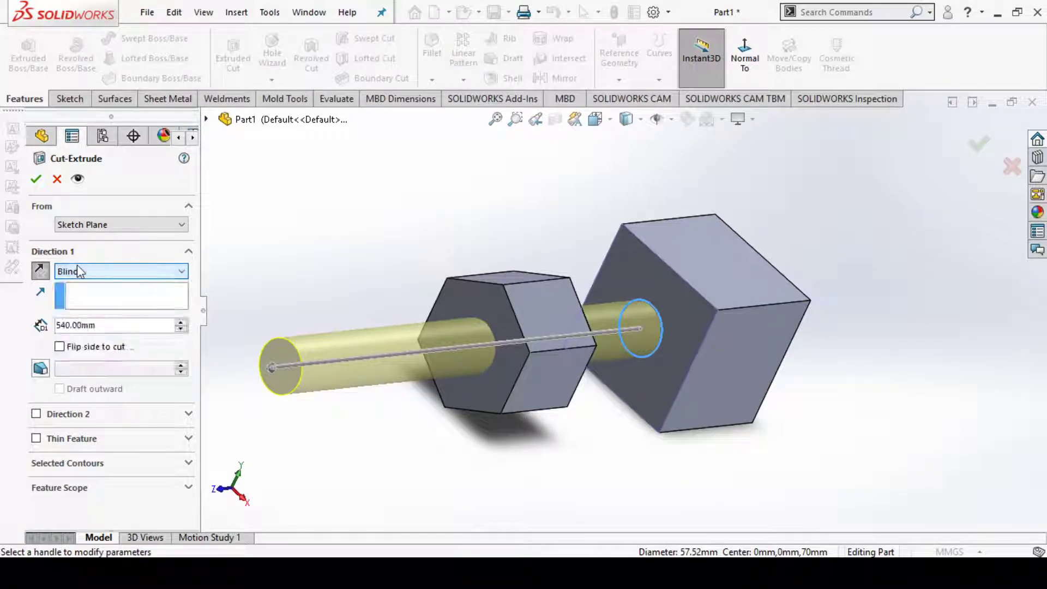
pyautogui.click(729, 307)
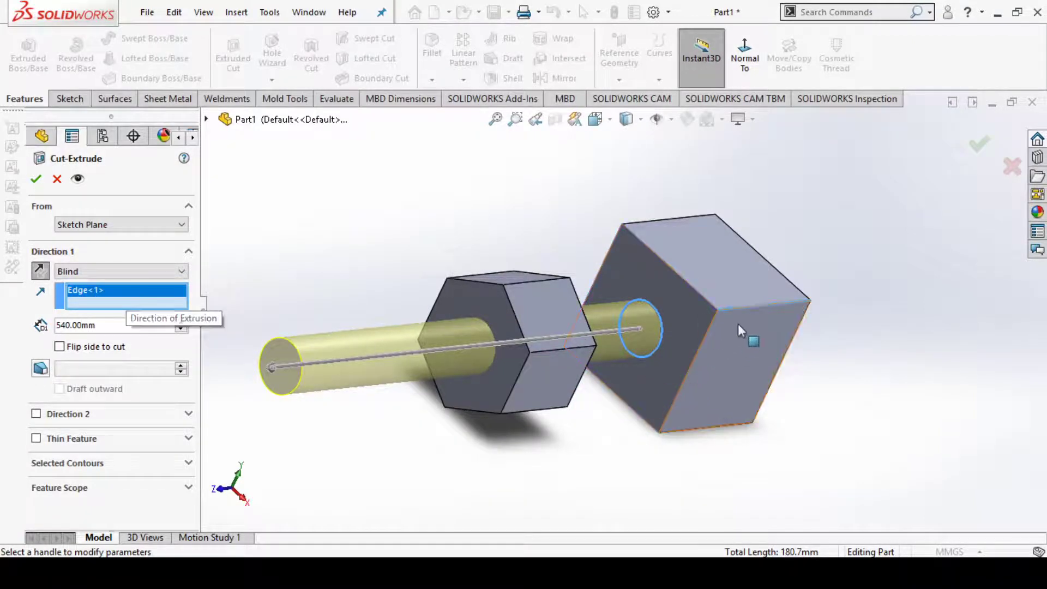
pyautogui.moveTo(882, 390); pyautogui.dragTo(756, 402, button='middle')
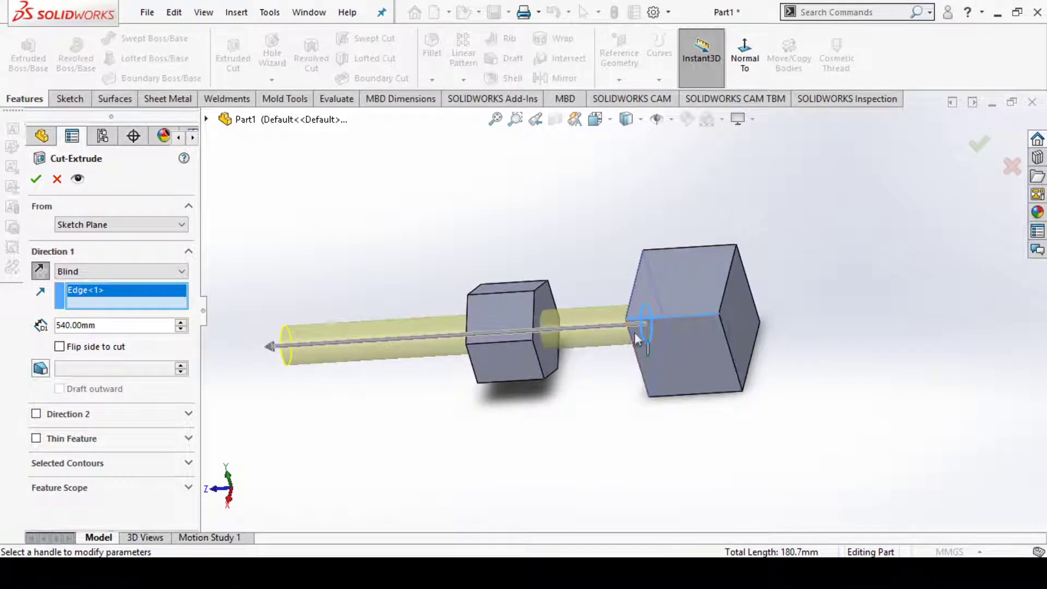
# Step: Set the blind depth of Direction 1 to 150 mm
pyautogui.moveTo(111, 326); pyautogui.dragTo(45, 327)
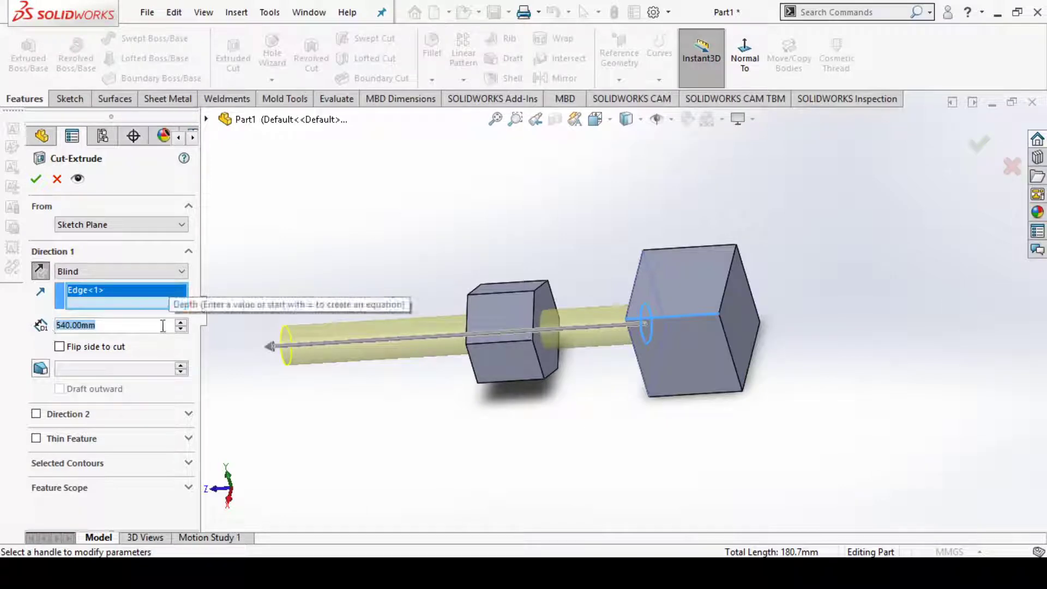
pyautogui.write('150')
pyautogui.press('Return')
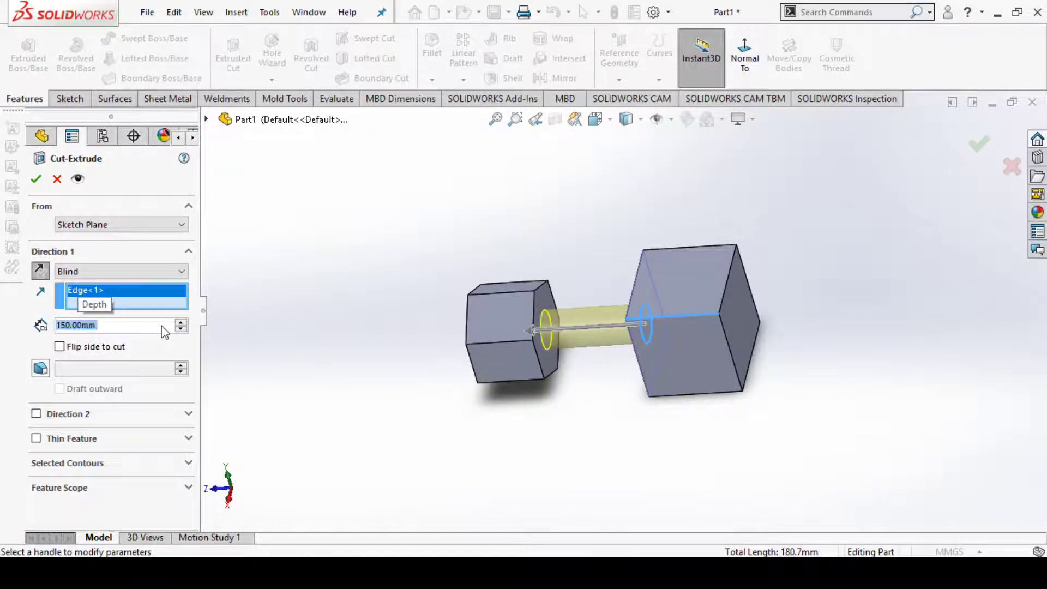
pyautogui.scroll(5, 565, 338)
pyautogui.scroll(1, 547, 309)
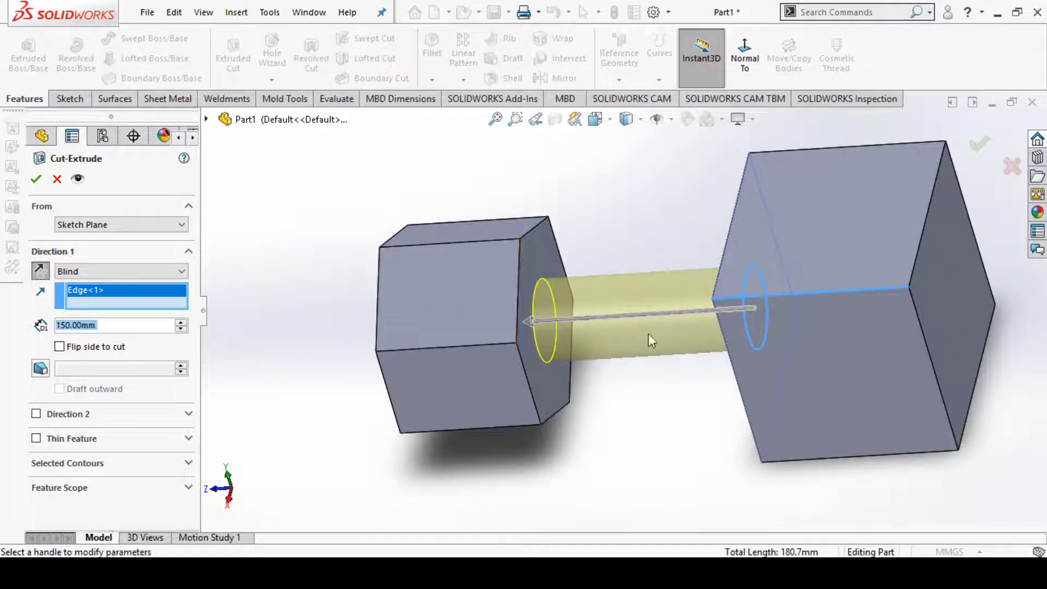
# Step: Increase the Direction 1 depth to 290 mm so the cut passes through the hexagonal body
pyautogui.click(181, 324)
pyautogui.click(181, 323)
pyautogui.click(181, 324)
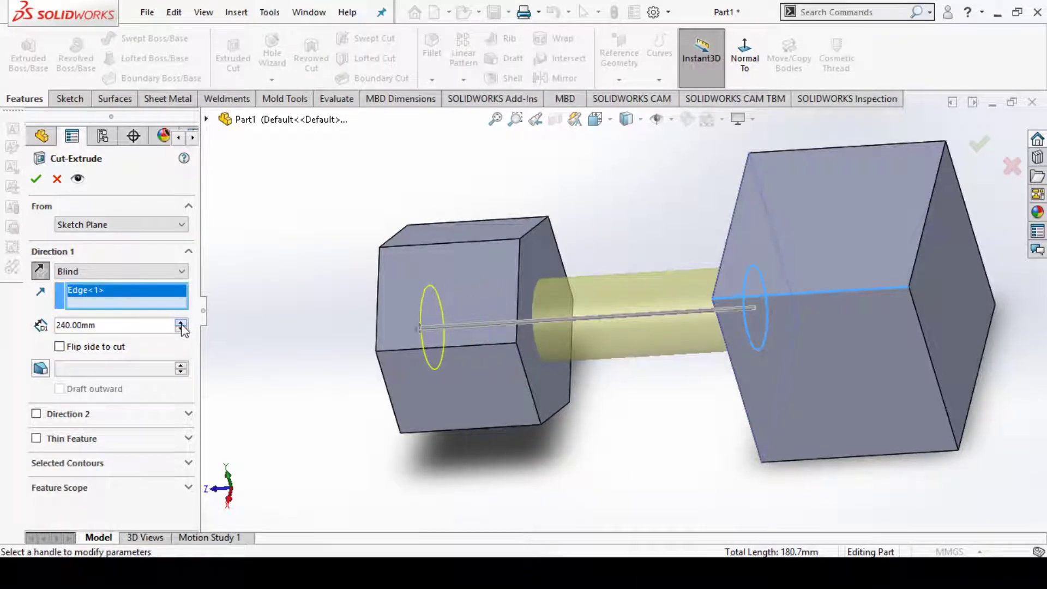
pyautogui.click(180, 323)
pyautogui.click(181, 324)
pyautogui.moveTo(441, 363); pyautogui.dragTo(488, 396, button='middle')
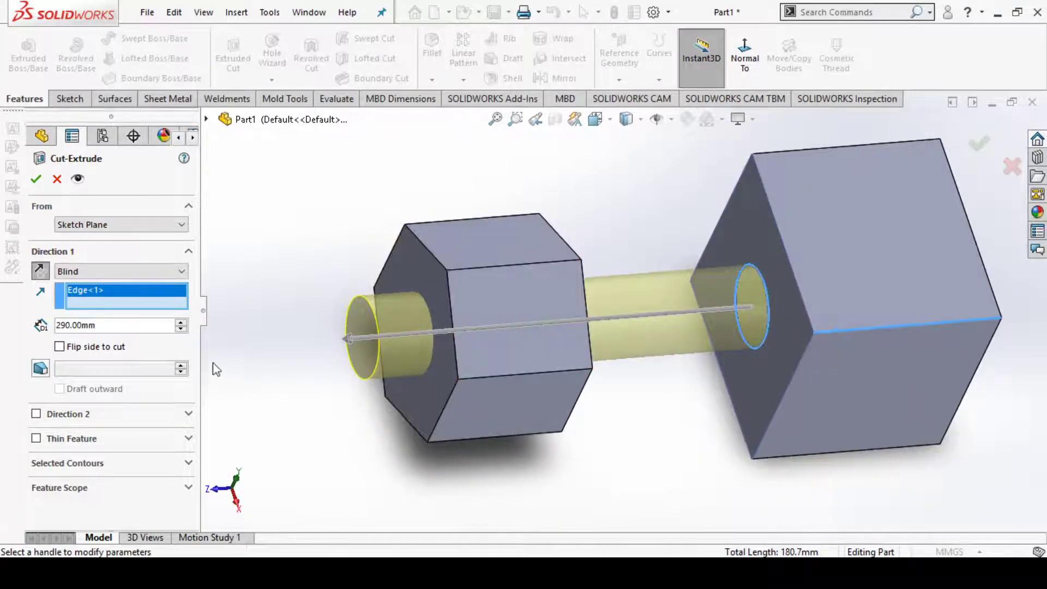
# Step: Try Flip side to cut and a 4-degree draft, inward and outward, on Direction 1, and turn them off again
pyautogui.click(117, 348)
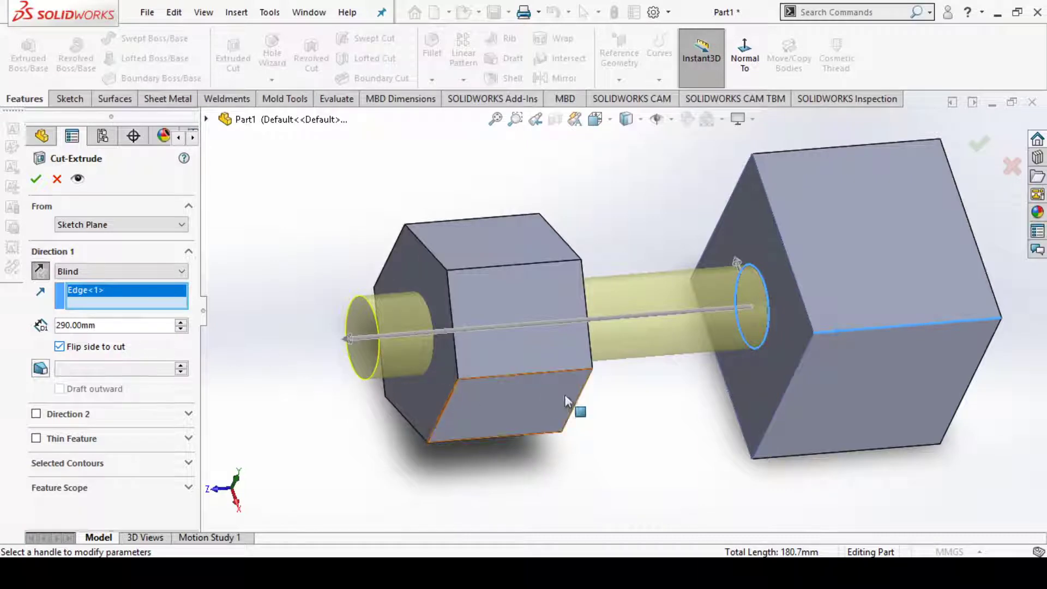
pyautogui.moveTo(702, 399); pyautogui.dragTo(688, 317, button='middle')
pyautogui.click(40, 369)
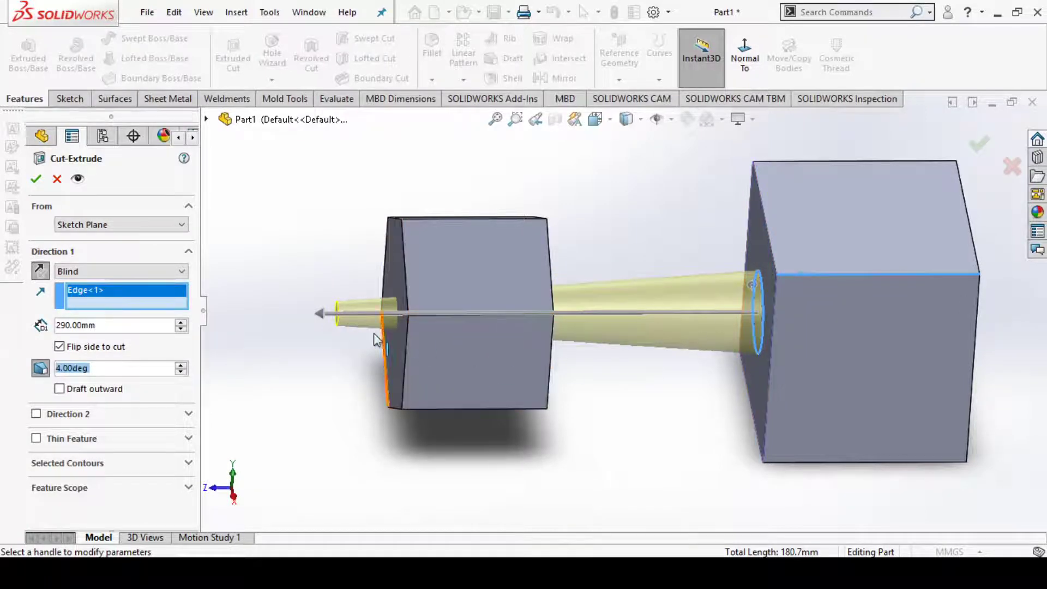
pyautogui.click(59, 390)
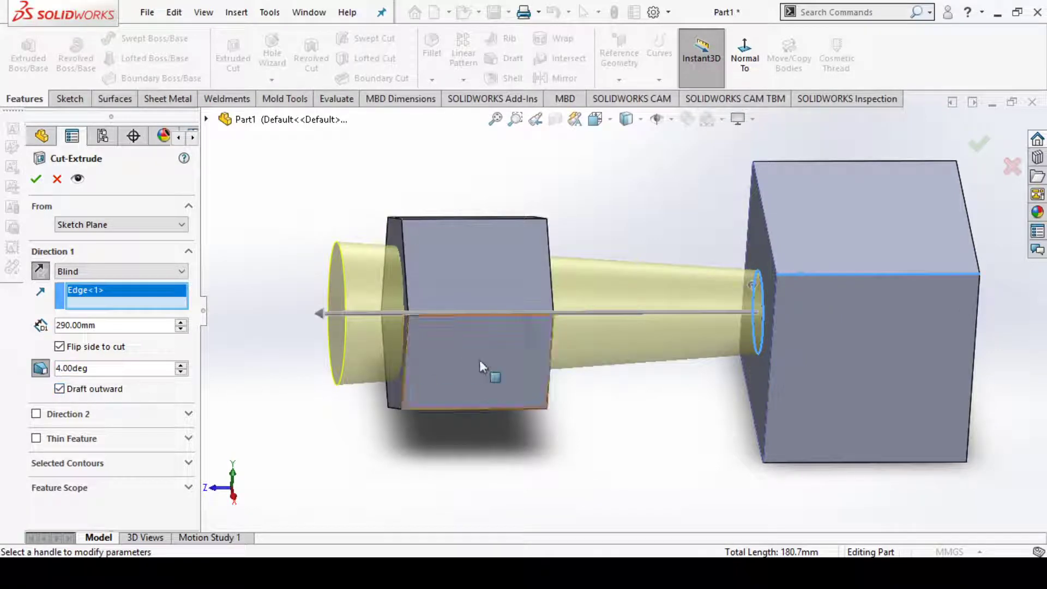
pyautogui.moveTo(479, 359); pyautogui.dragTo(351, 420, button='middle')
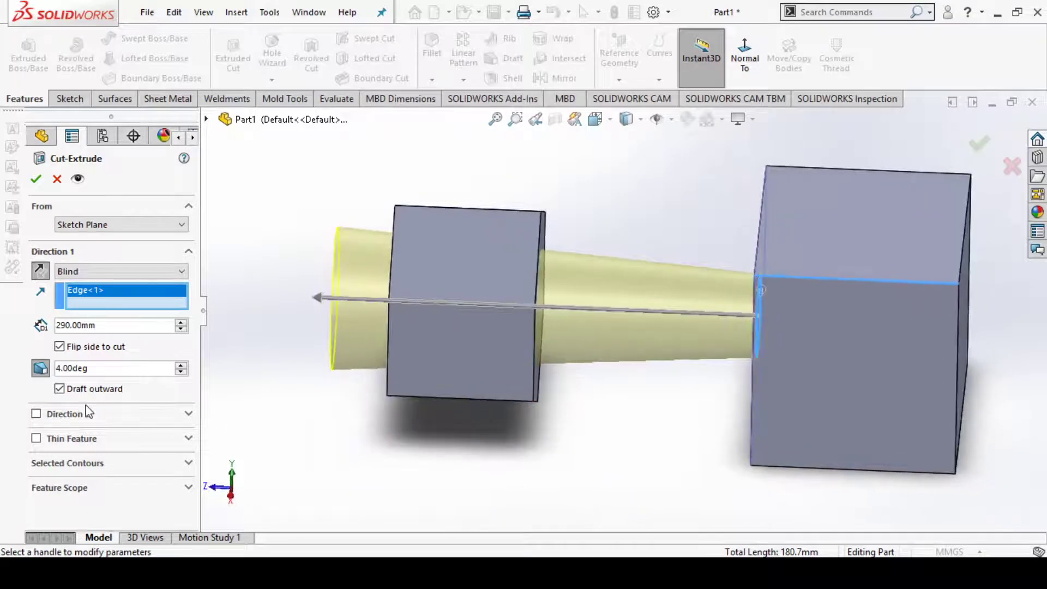
pyautogui.click(65, 391)
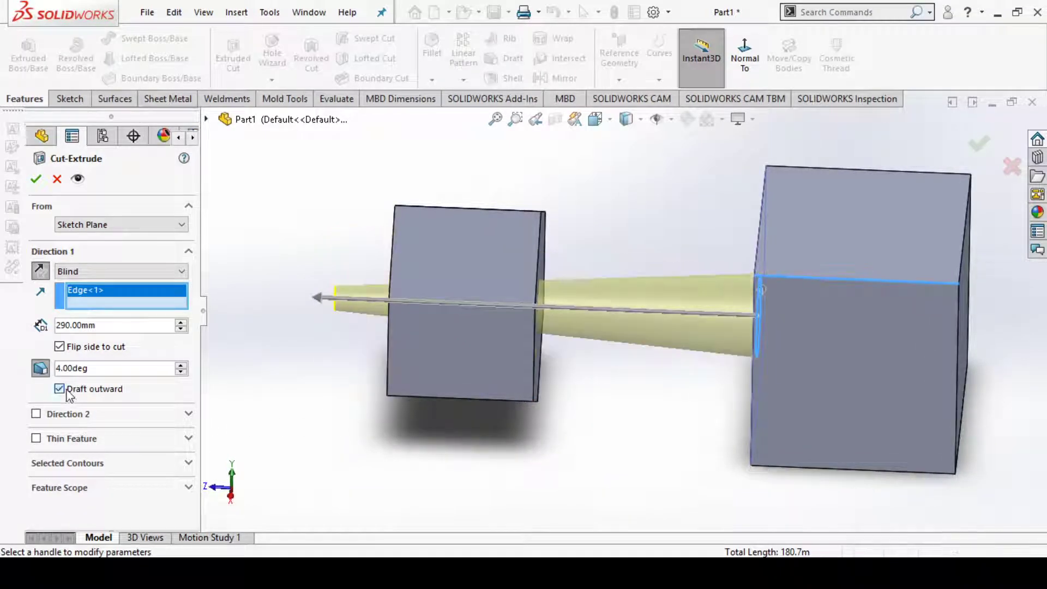
pyautogui.click(59, 347)
pyautogui.click(40, 369)
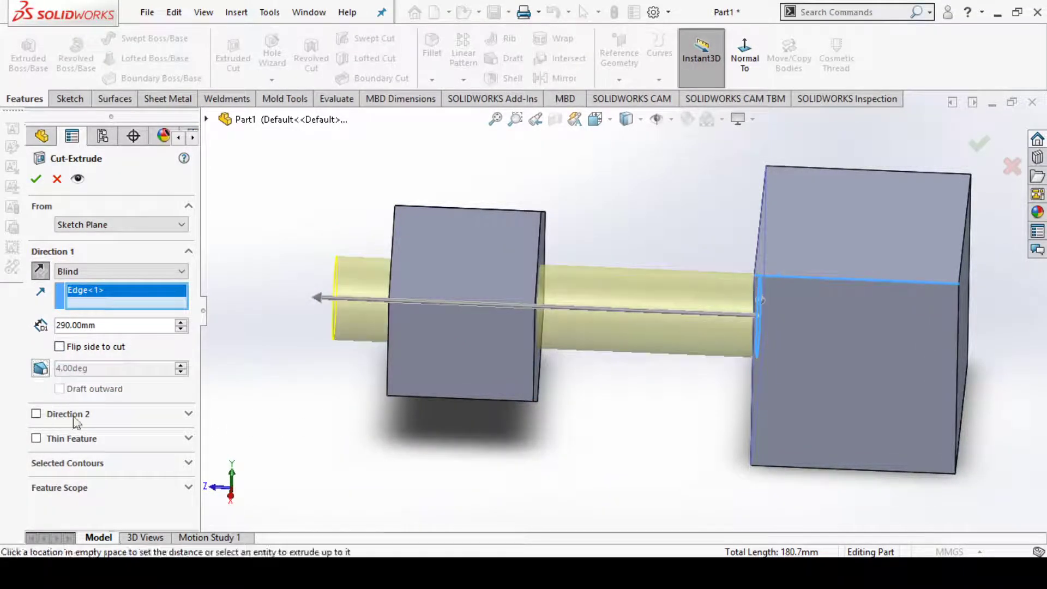
# Step: Enable Direction 2 for the cut and set its blind depth to 250 mm
pyautogui.click(56, 416)
pyautogui.scroll(-2, 611, 379)
pyautogui.scroll(-2, 611, 379)
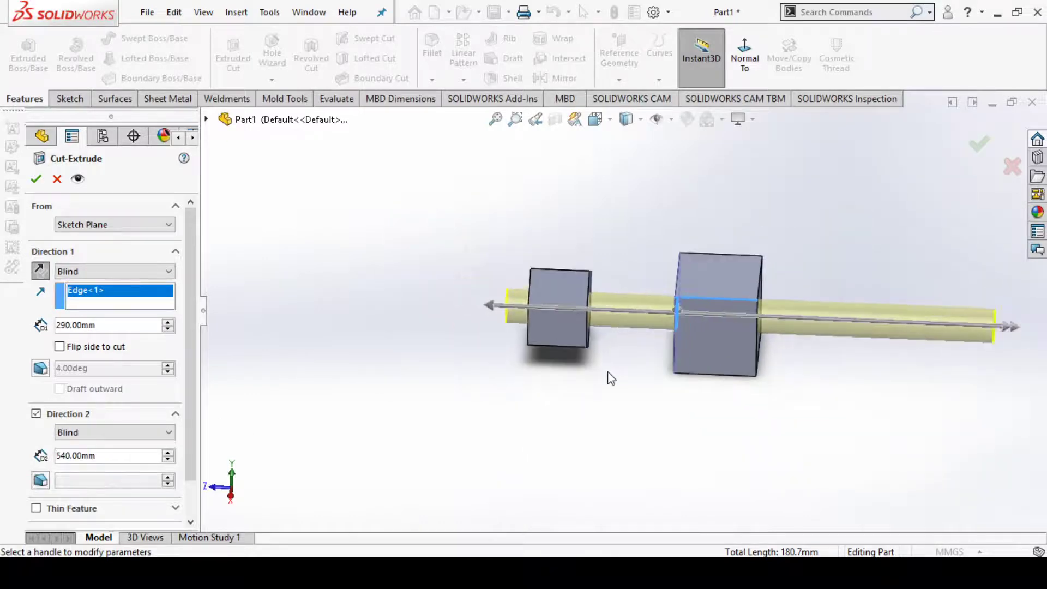
pyautogui.moveTo(110, 457); pyautogui.dragTo(49, 459)
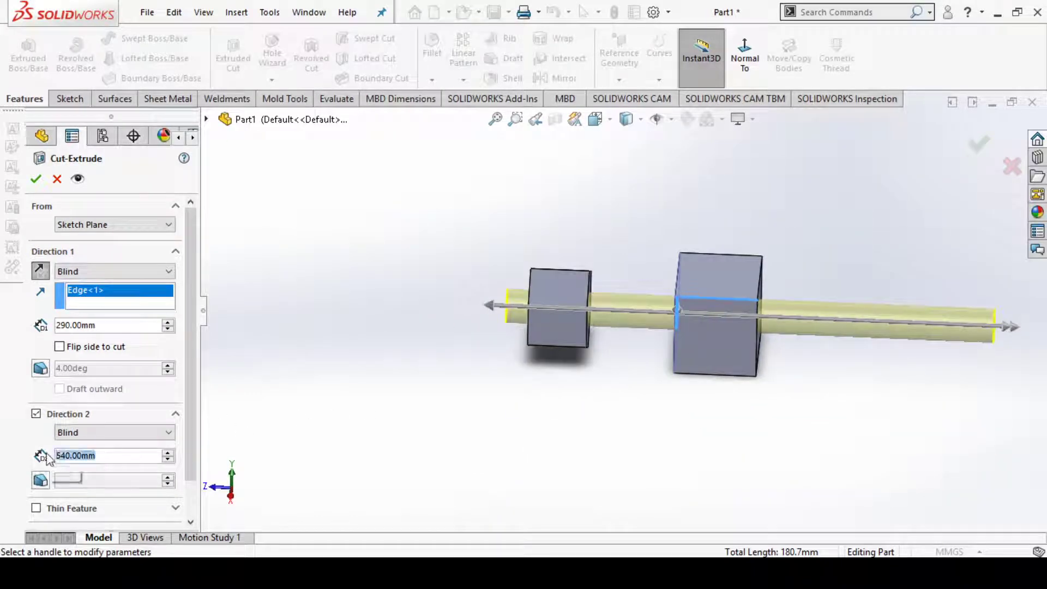
pyautogui.write('250')
pyautogui.press('Return')
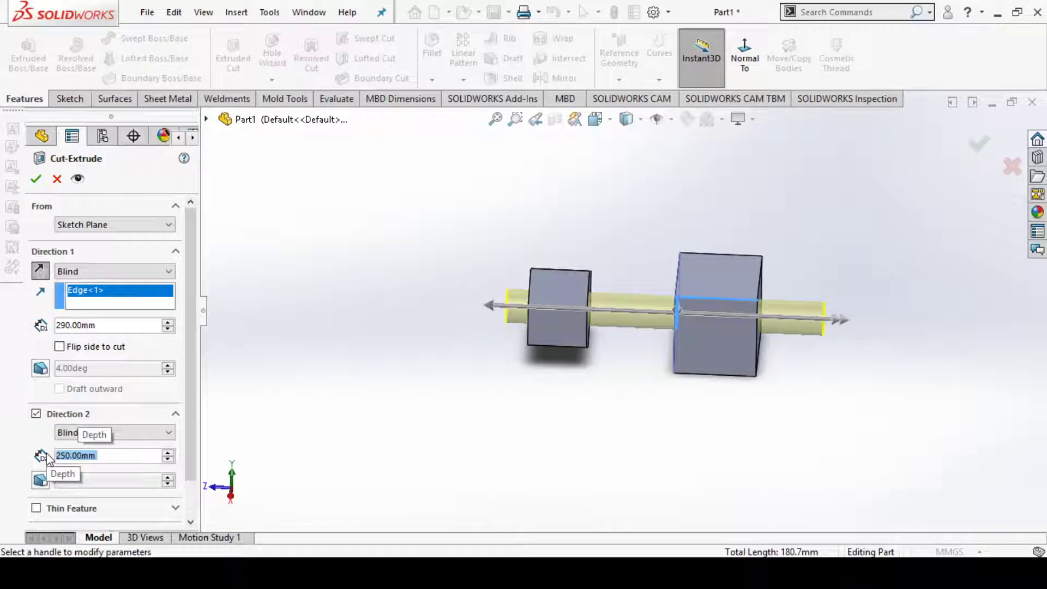
# Step: Add a 4-degree draft to Direction 2, trying the outward option but leaving it inward
pyautogui.click(40, 480)
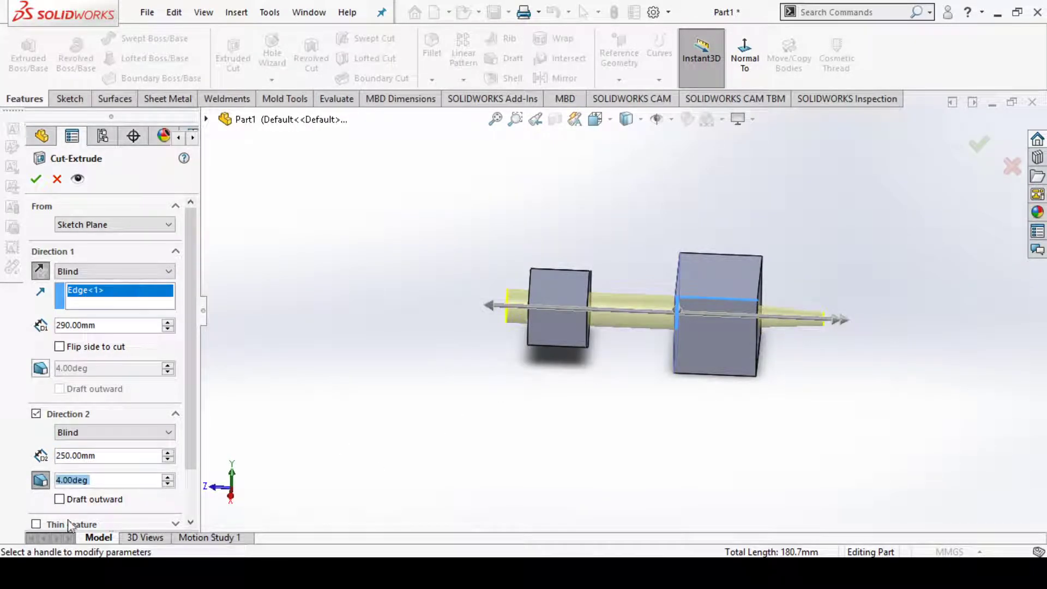
pyautogui.click(80, 500)
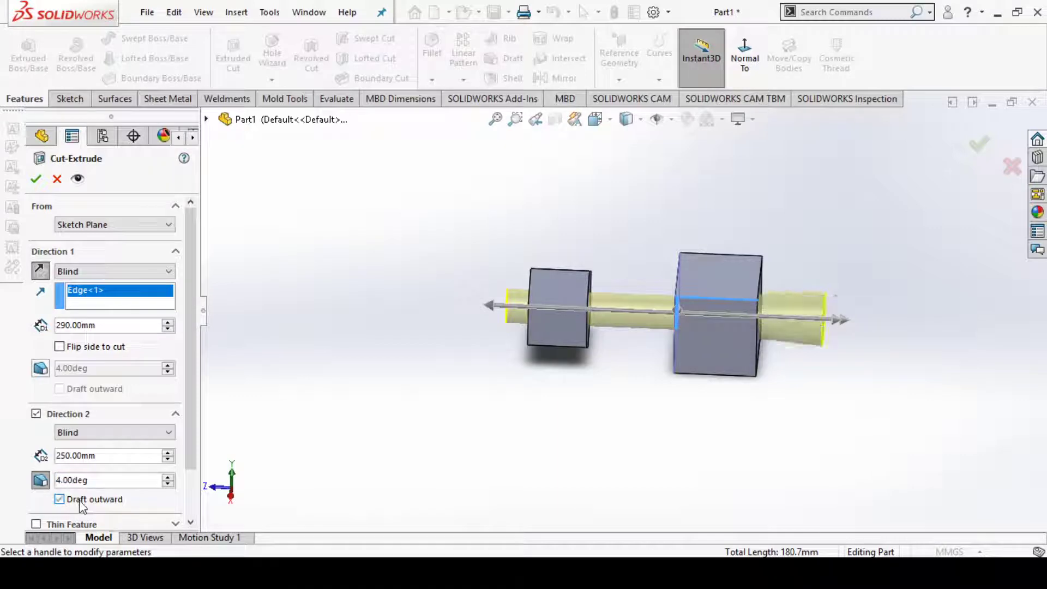
pyautogui.click(80, 500)
pyautogui.scroll(-3, 605, 363)
pyautogui.scroll(2, 668, 393)
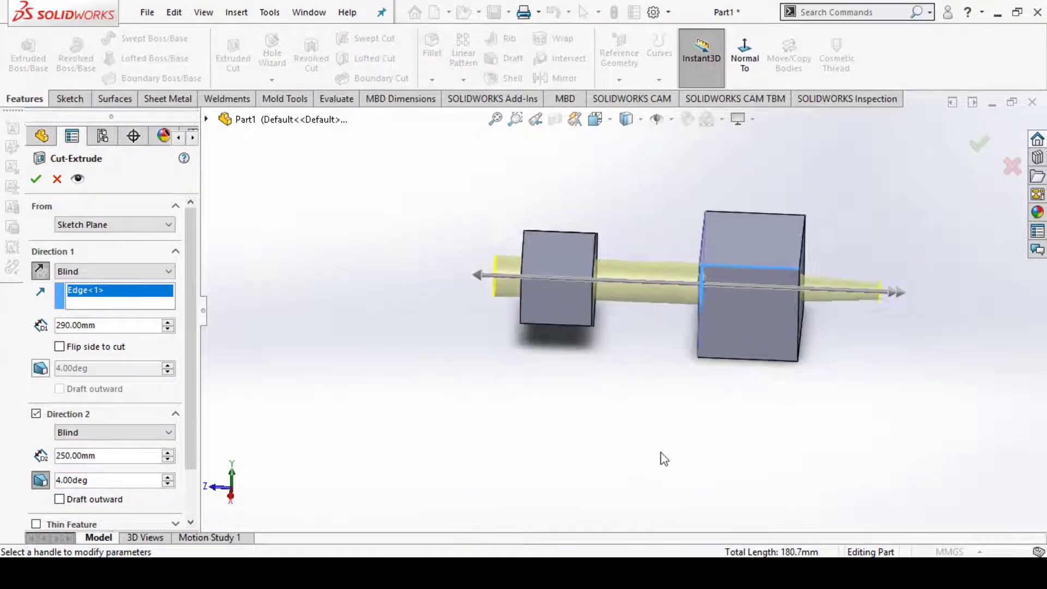
pyautogui.moveTo(870, 321); pyautogui.dragTo(785, 377, button='middle')
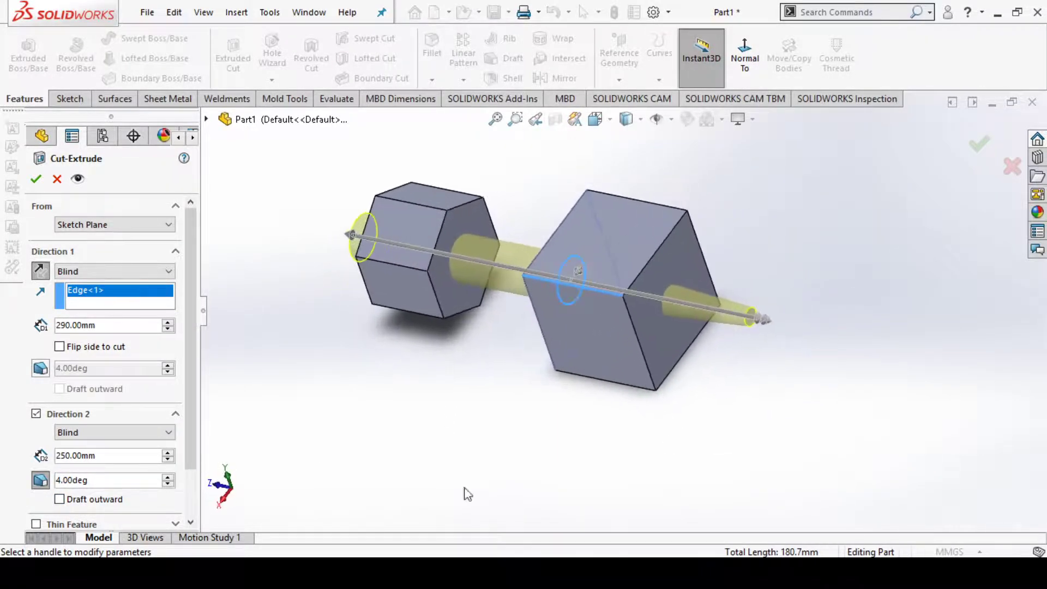
# Step: Complete the two-direction cut through both bodies and select the new cut feature to inspect it
pyautogui.moveTo(194, 467); pyautogui.dragTo(192, 513)
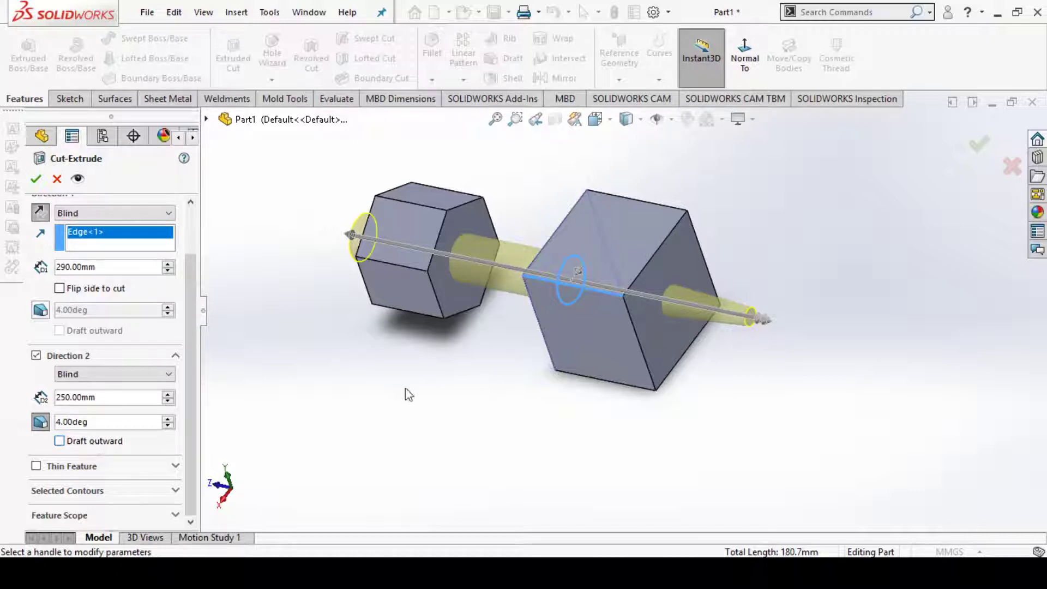
pyautogui.click(36, 179)
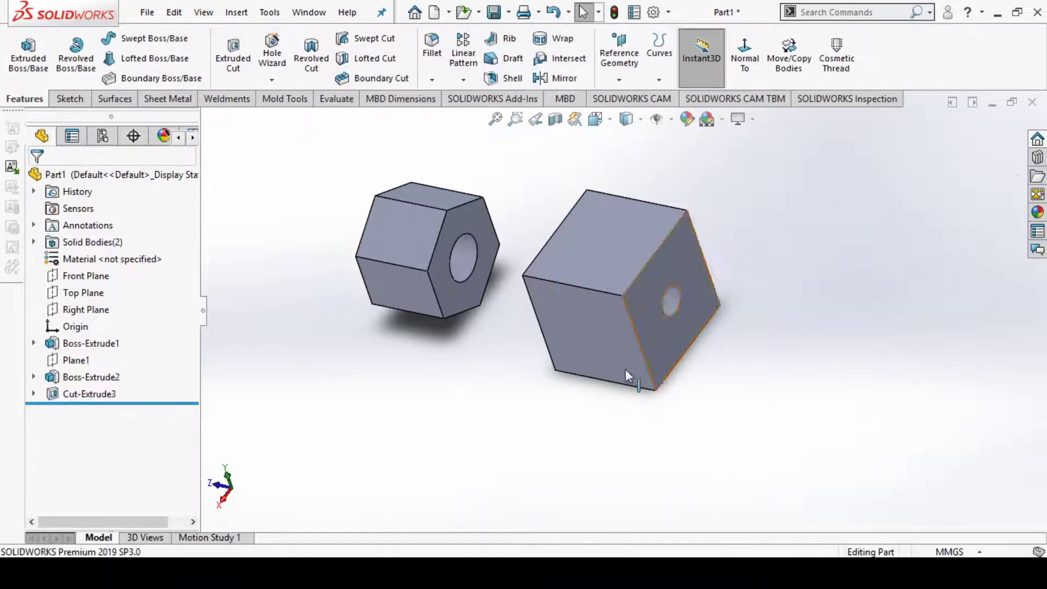
pyautogui.moveTo(632, 306); pyautogui.dragTo(568, 404, button='middle')
pyautogui.click(90, 394)
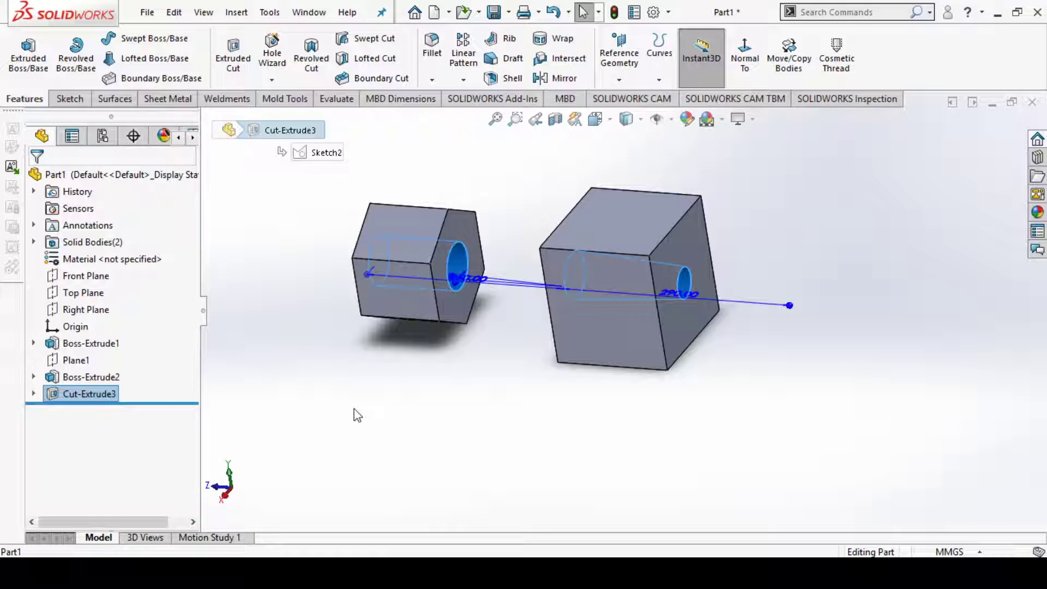
# Step: Delete the two-direction cut feature and hide the hexagonal body so that only the cube is displayed
pyautogui.press('Delete')
pyautogui.press('Return')
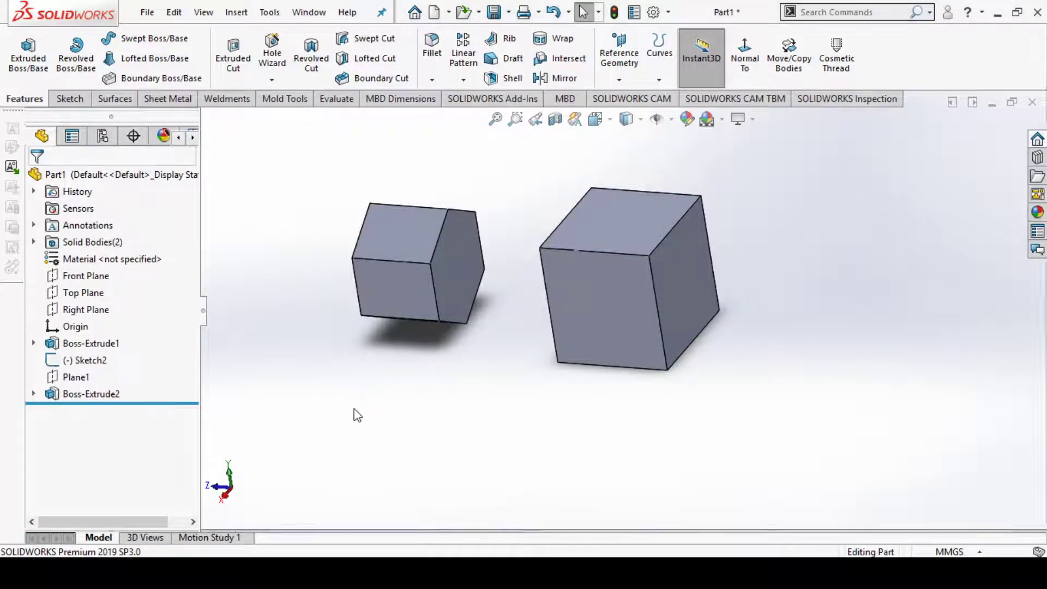
pyautogui.hotkey('ctrl', '7')
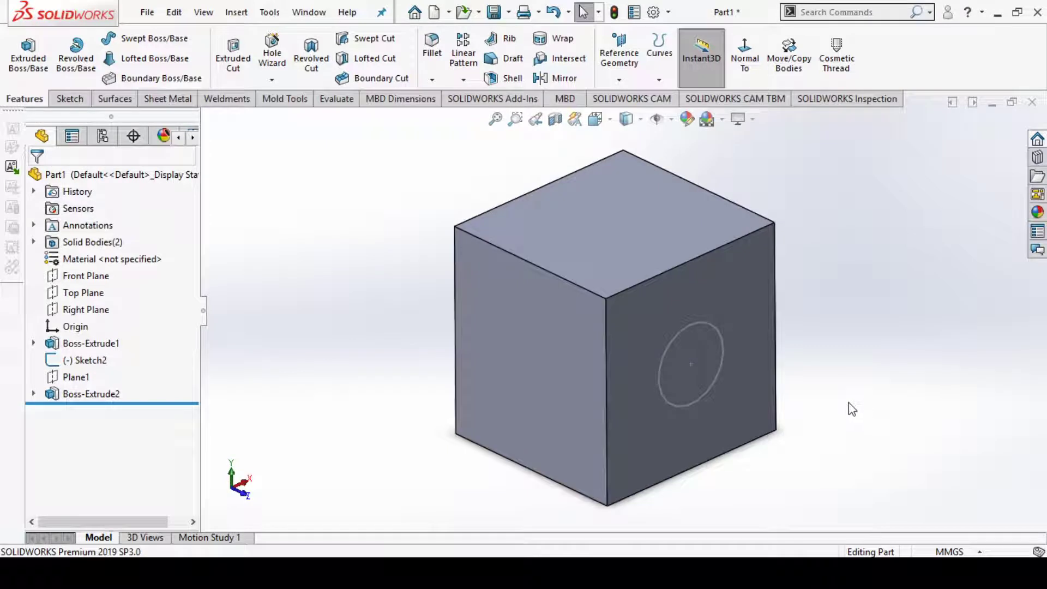
# Step: Start a 290 mm blind extruded cut from the circle sketch on the cube and enable a one-direction thin feature
pyautogui.click(232, 57)
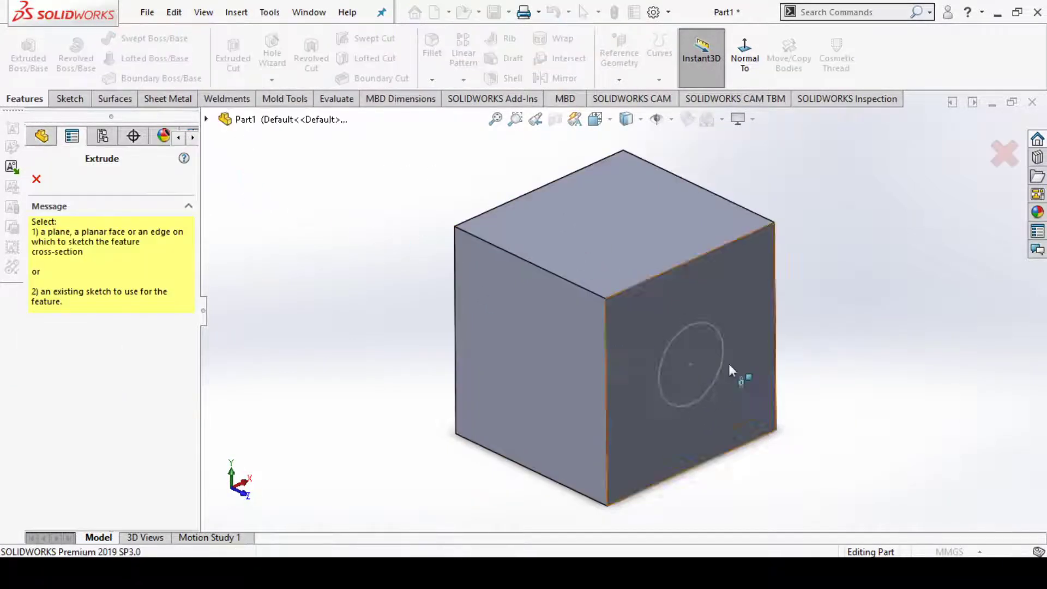
pyautogui.click(725, 334)
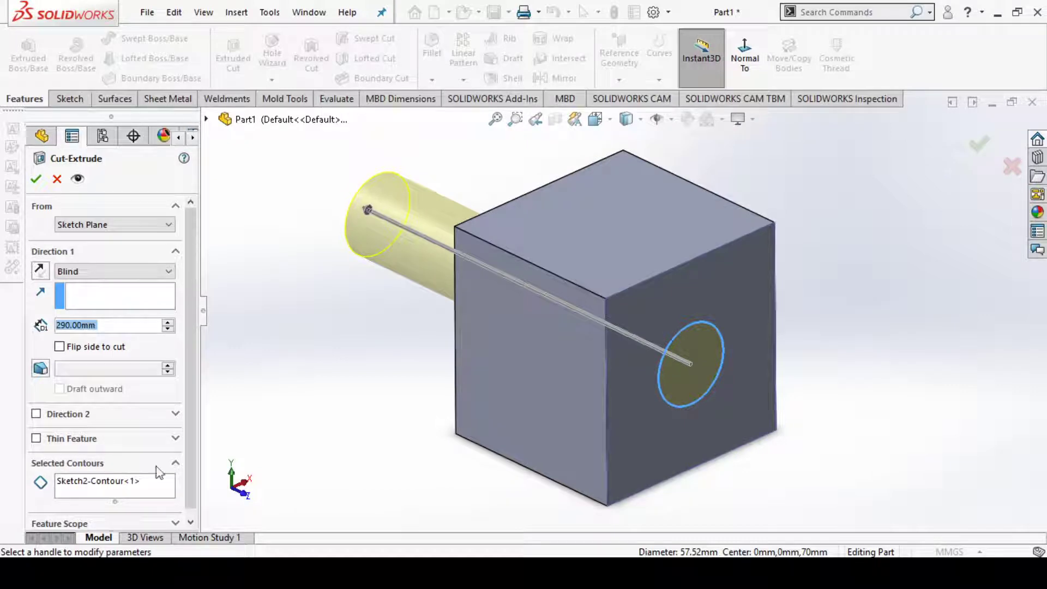
pyautogui.click(36, 438)
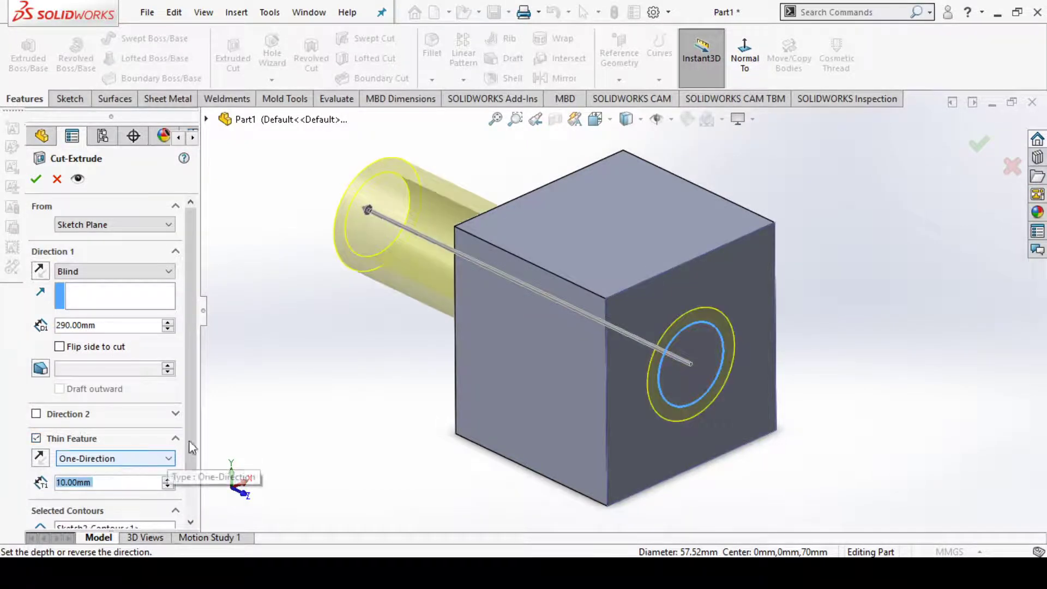
pyautogui.scroll(-2, 192, 447)
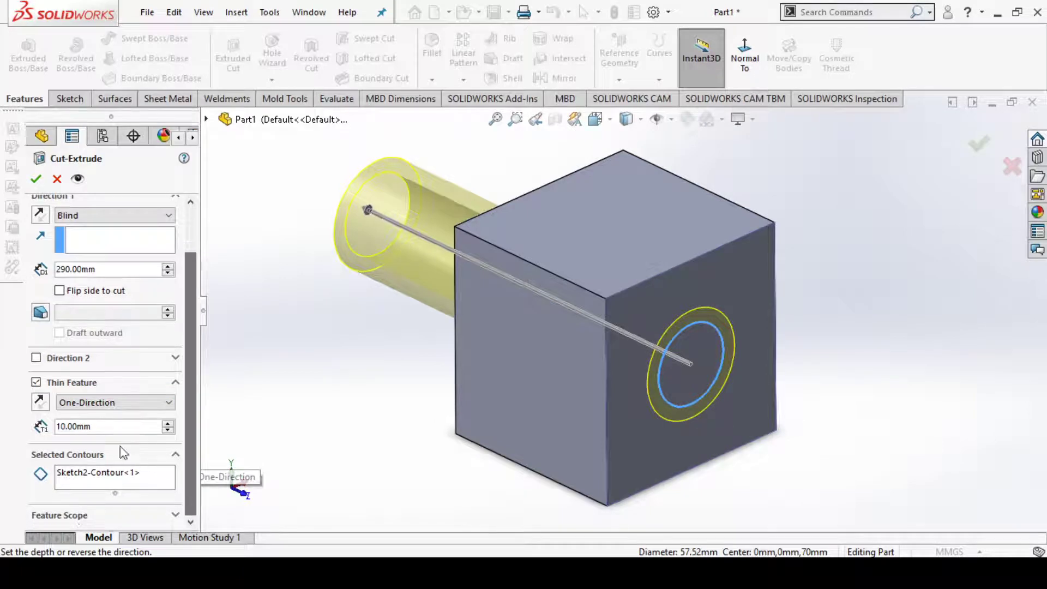
pyautogui.click(96, 405)
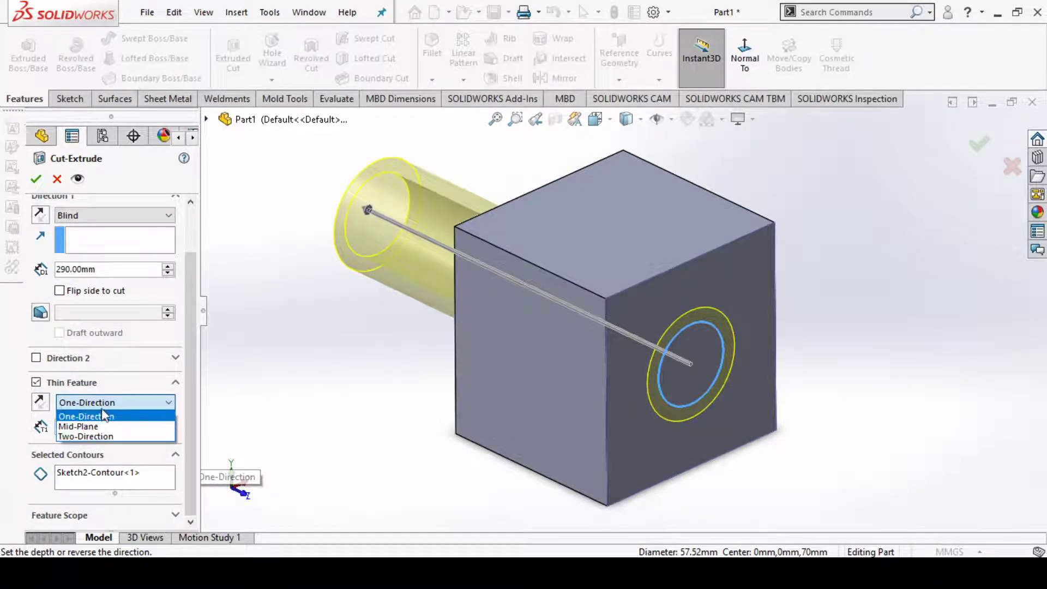
pyautogui.click(104, 415)
# Step: Try thin-feature thicknesses of 5 mm and 15 mm for the circular cut
pyautogui.doubleClick(68, 429)
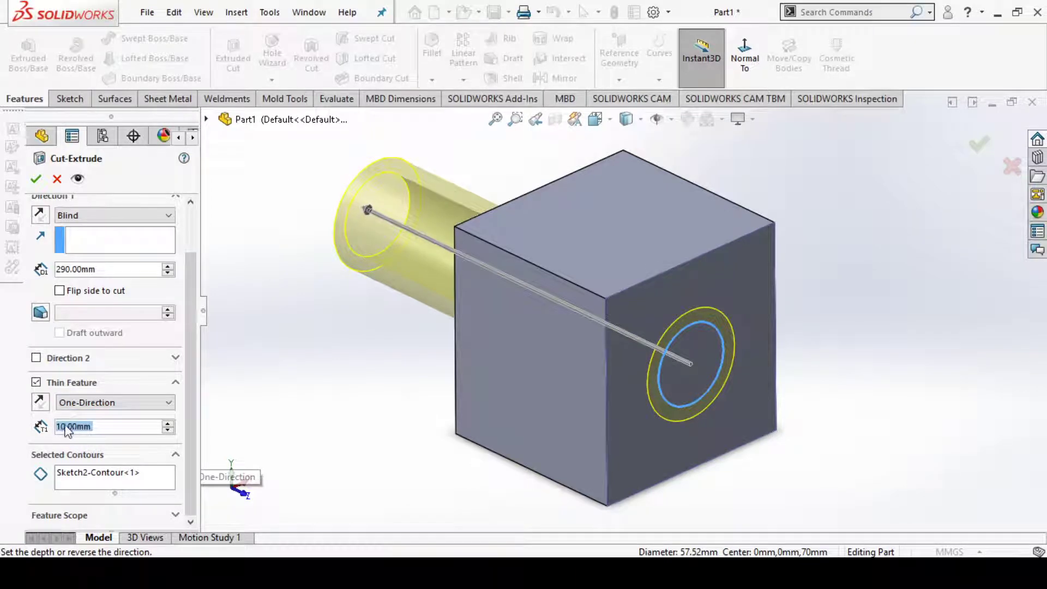
pyautogui.write('5')
pyautogui.press('Return')
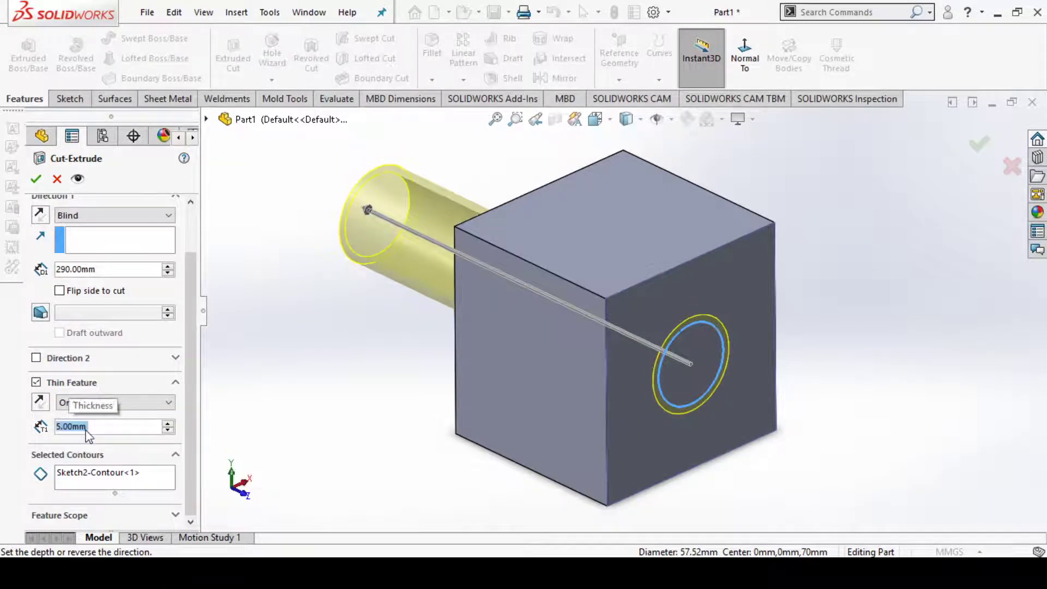
pyautogui.scroll(-3, 722, 390)
pyautogui.scroll(3, 673, 343)
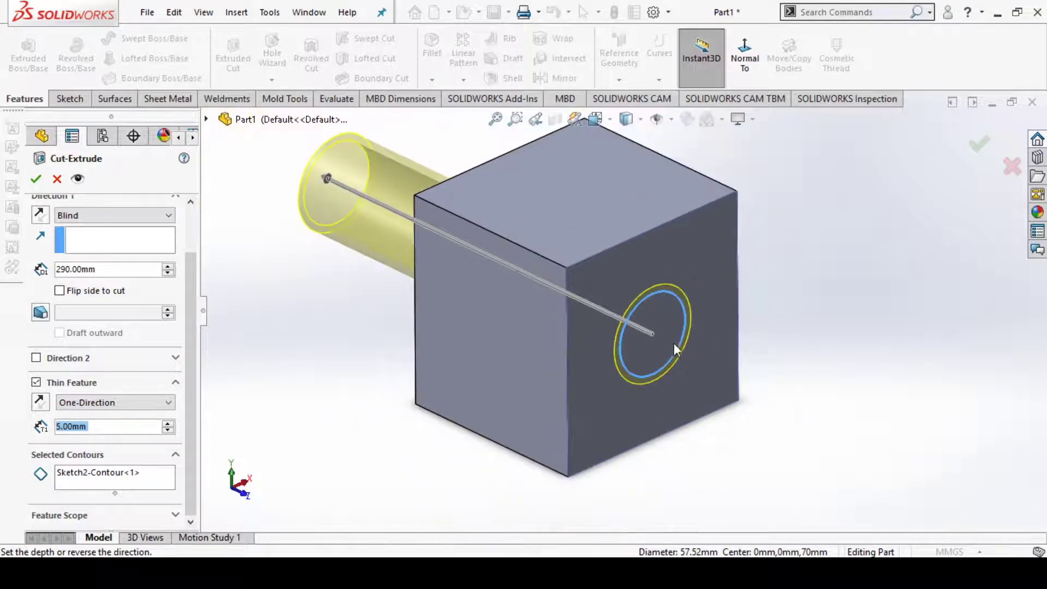
pyautogui.click(168, 424)
pyautogui.click(168, 425)
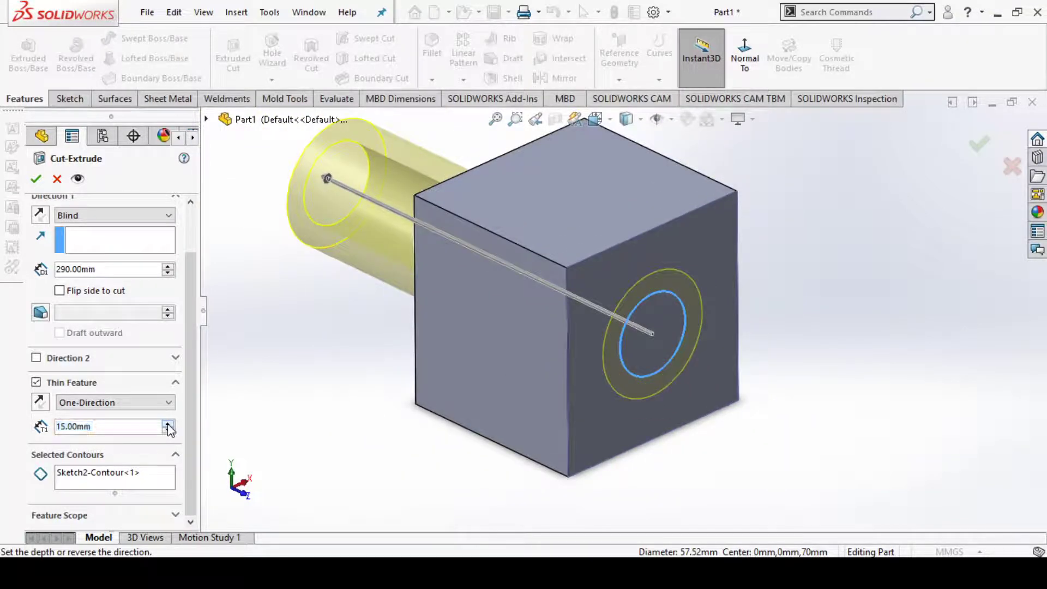
pyautogui.click(169, 430)
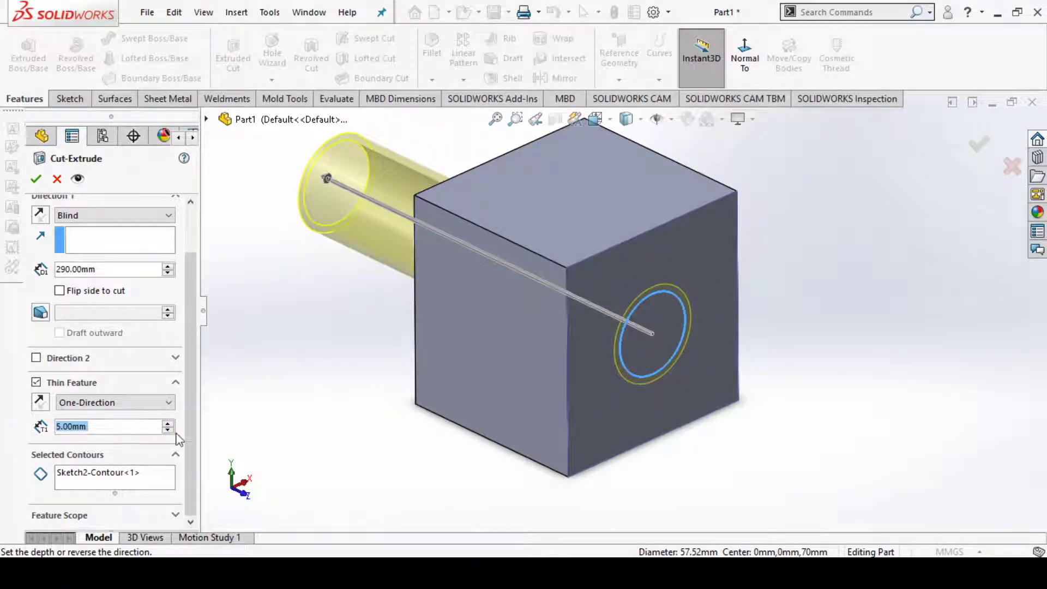
# Step: Set the thin-feature thickness to 10 mm and complete the cut, keeping all bodies
pyautogui.write('10')
pyautogui.press('Return')
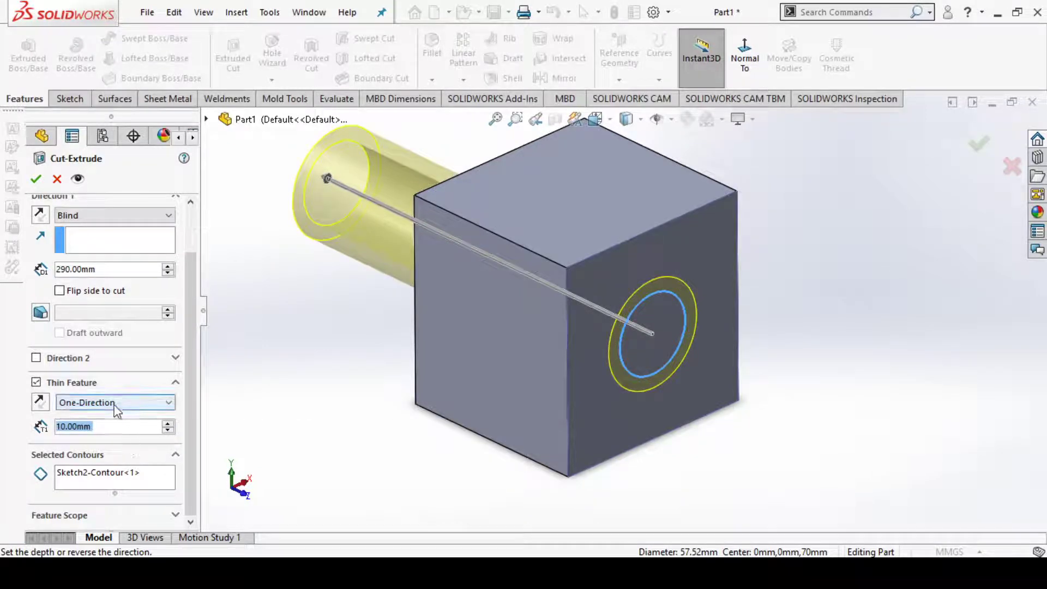
pyautogui.click(36, 179)
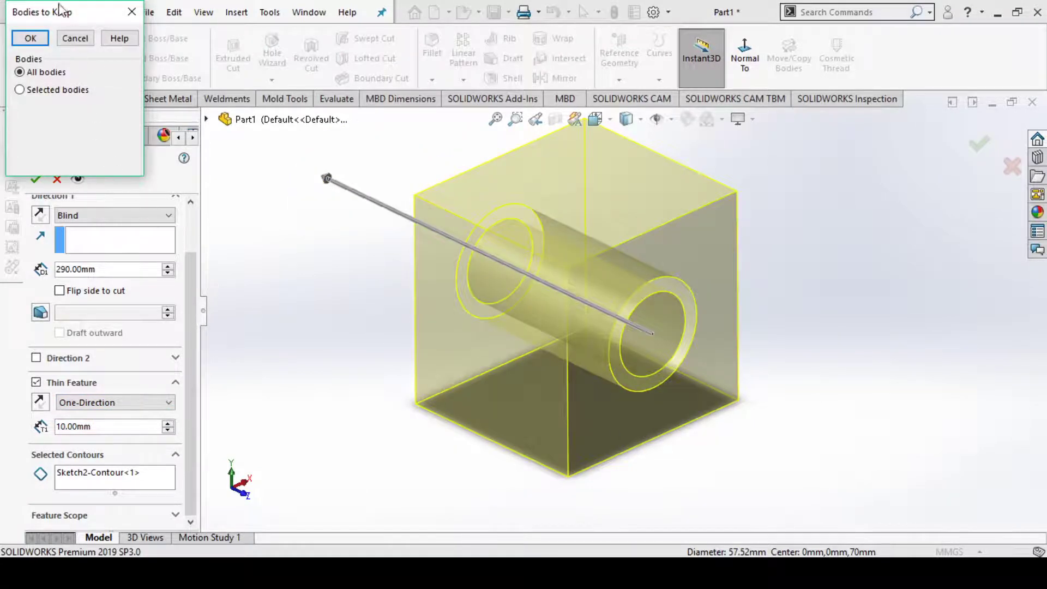
pyautogui.moveTo(60, 11); pyautogui.dragTo(275, 171)
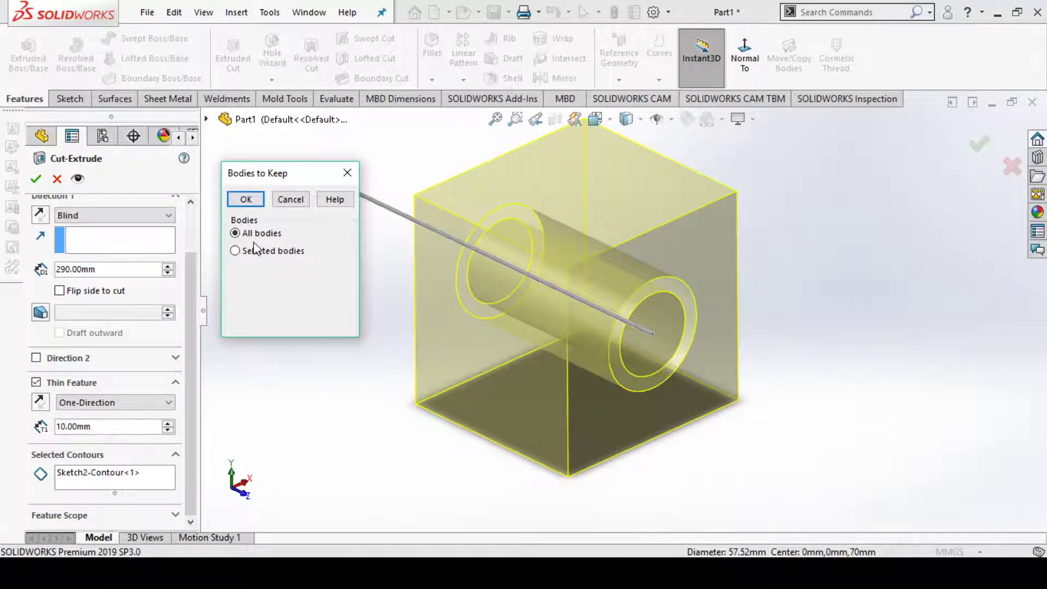
pyautogui.click(245, 202)
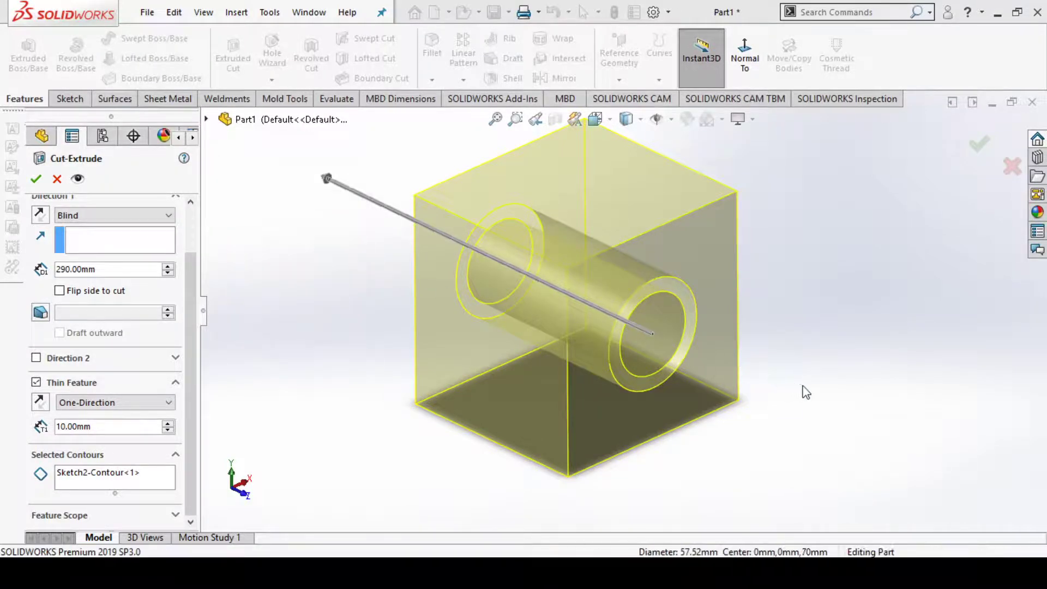
# Step: Examine the ring-shaped thin cut through the cube from several angles
pyautogui.moveTo(823, 368); pyautogui.dragTo(630, 336, button='middle')
pyautogui.scroll(2, 629, 336)
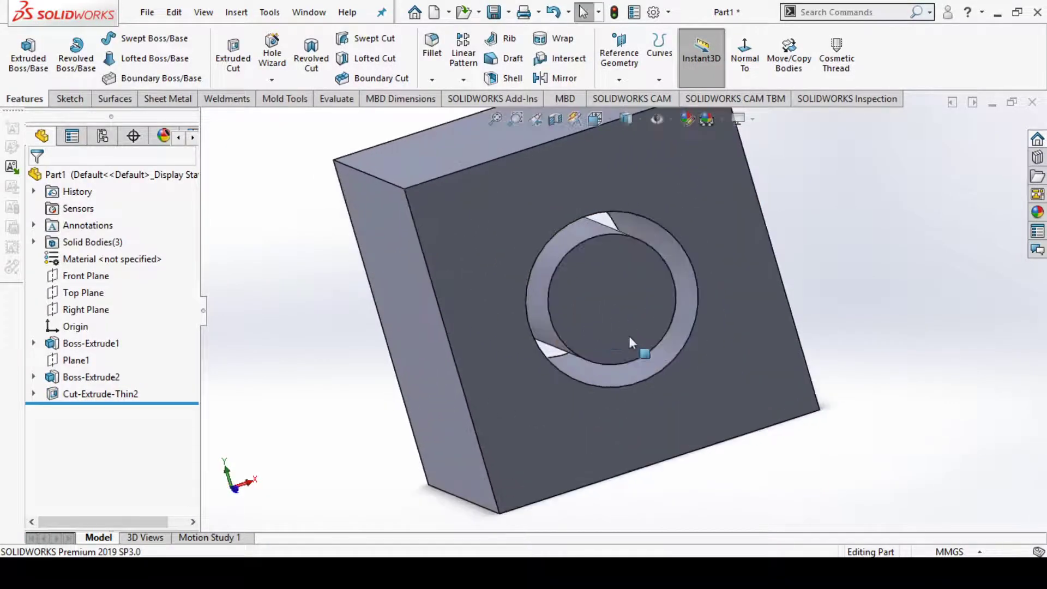
pyautogui.moveTo(689, 359); pyautogui.dragTo(590, 289, button='middle')
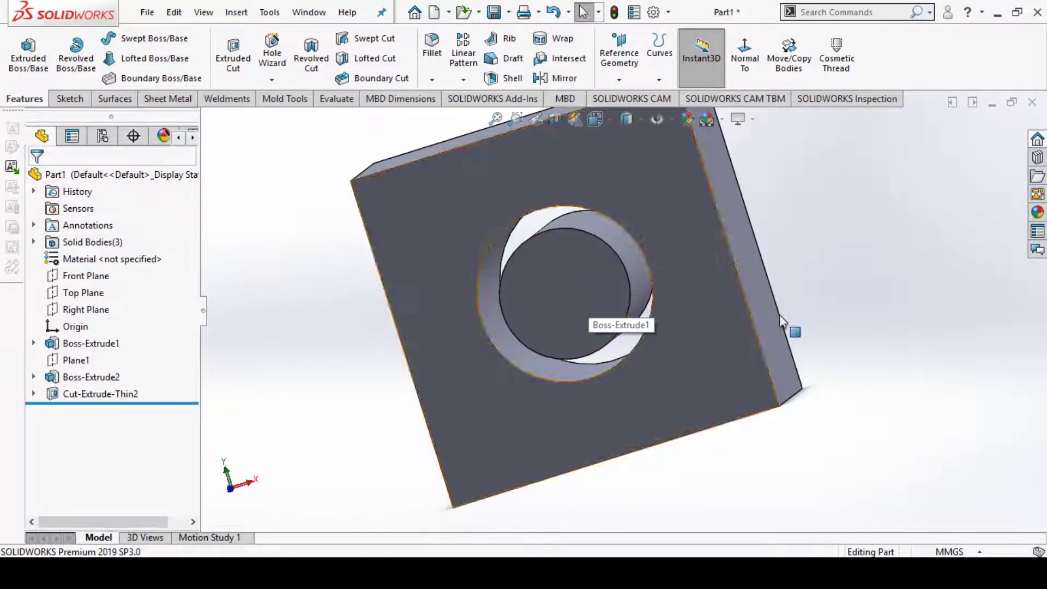
pyautogui.moveTo(834, 304); pyautogui.dragTo(876, 316, button='middle')
pyautogui.scroll(4, 826, 426)
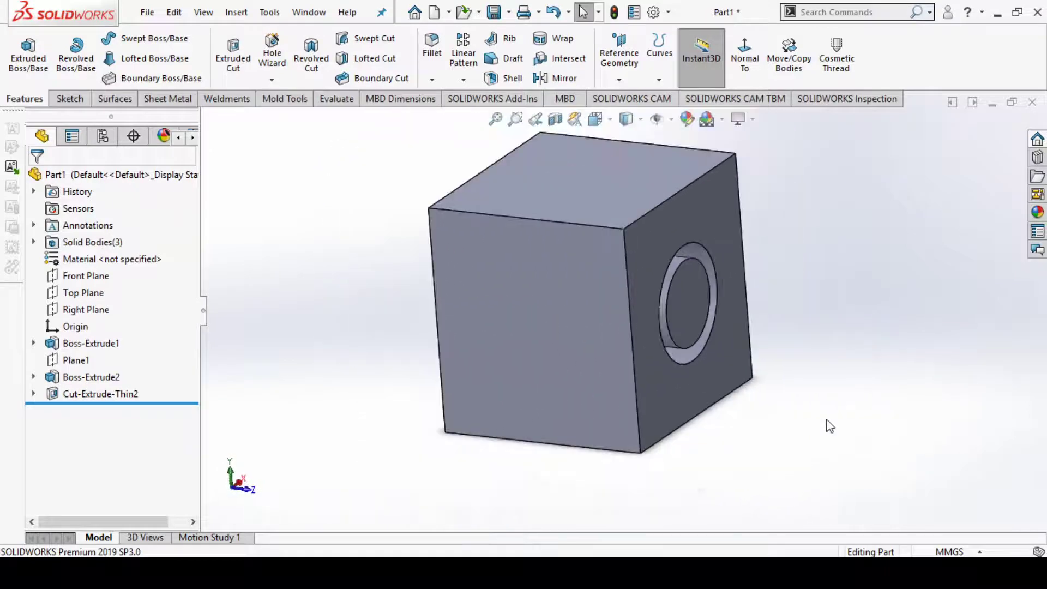
pyautogui.scroll(-2, 605, 159)
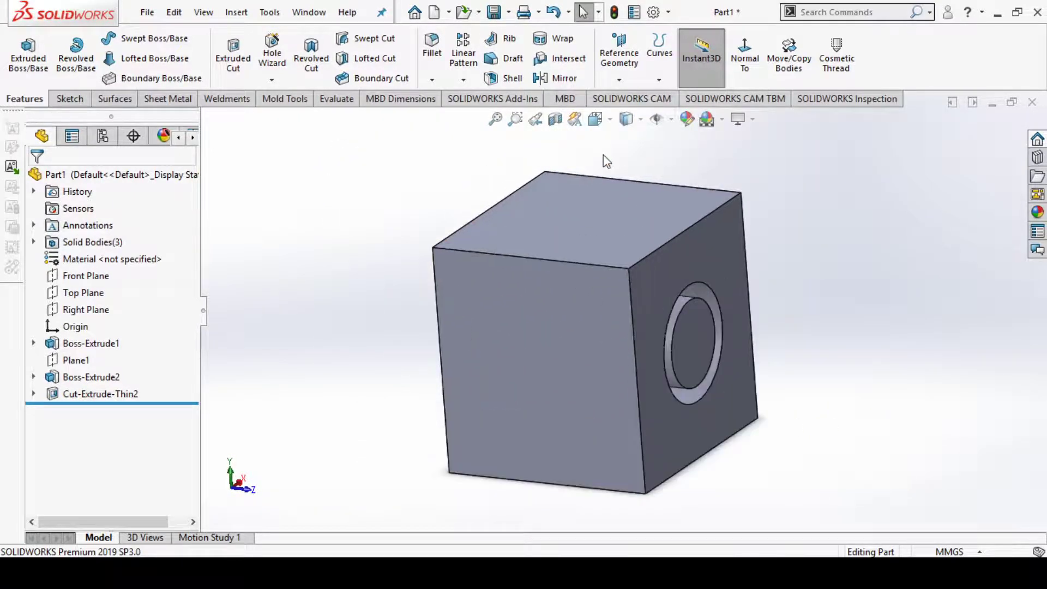
pyautogui.moveTo(460, 212); pyautogui.dragTo(679, 293, button='middle')
pyautogui.hotkey('ctrl', '7')
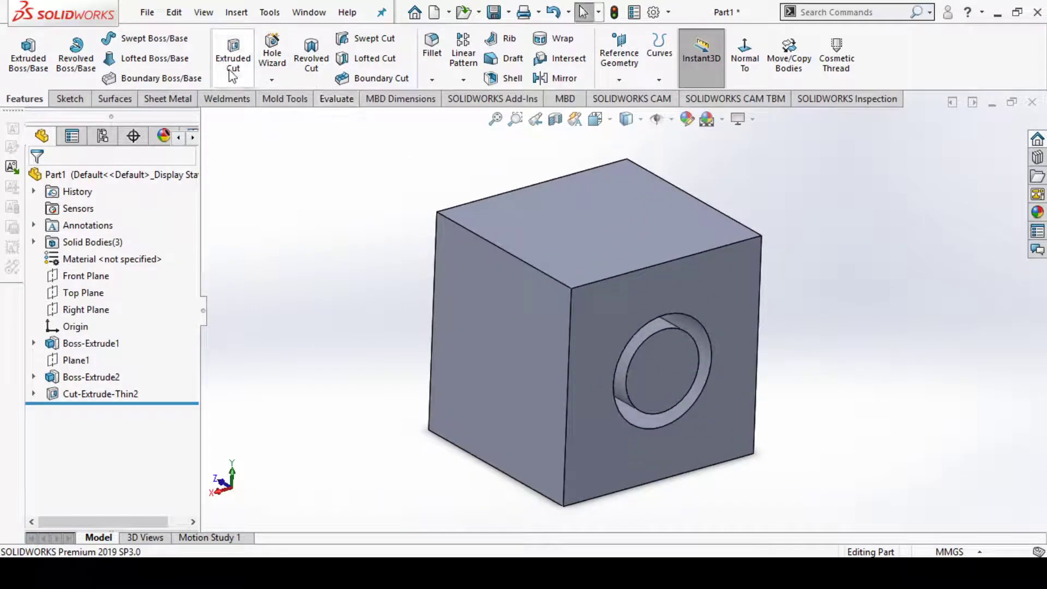
# Step: Delete the thin cut feature from the cube while keeping its circle sketch
pyautogui.click(233, 58)
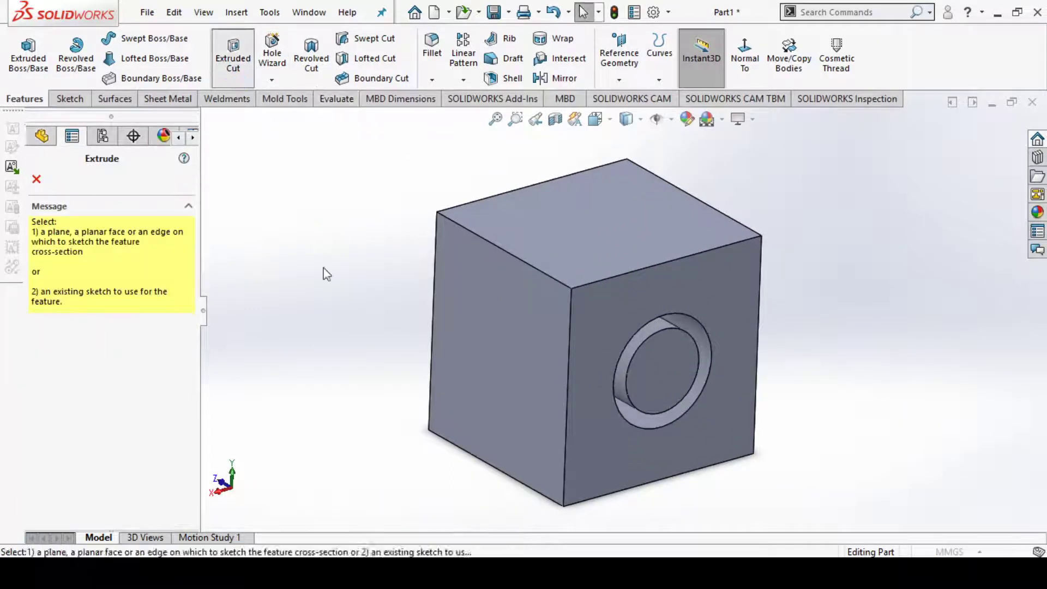
pyautogui.click(39, 181)
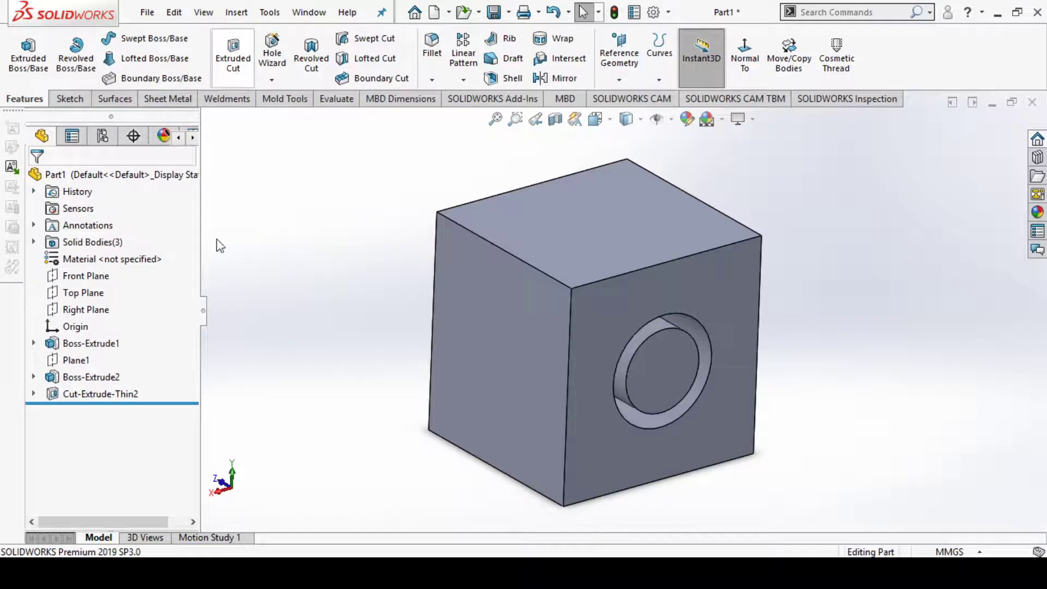
pyautogui.click(114, 389)
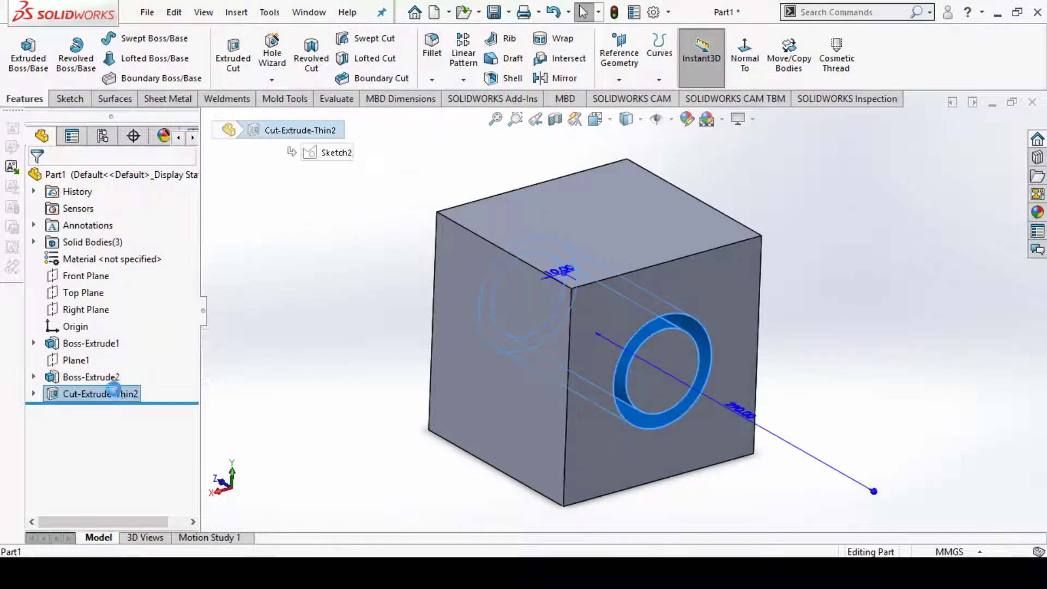
pyautogui.press('Delete')
pyautogui.press('Return')
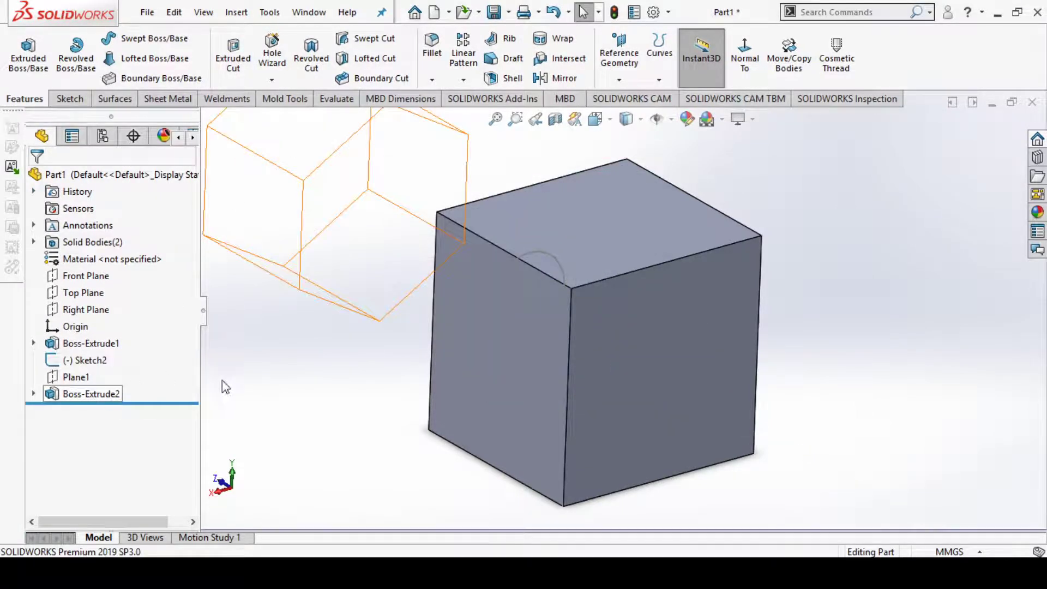
pyautogui.moveTo(505, 393); pyautogui.dragTo(744, 501, button='middle')
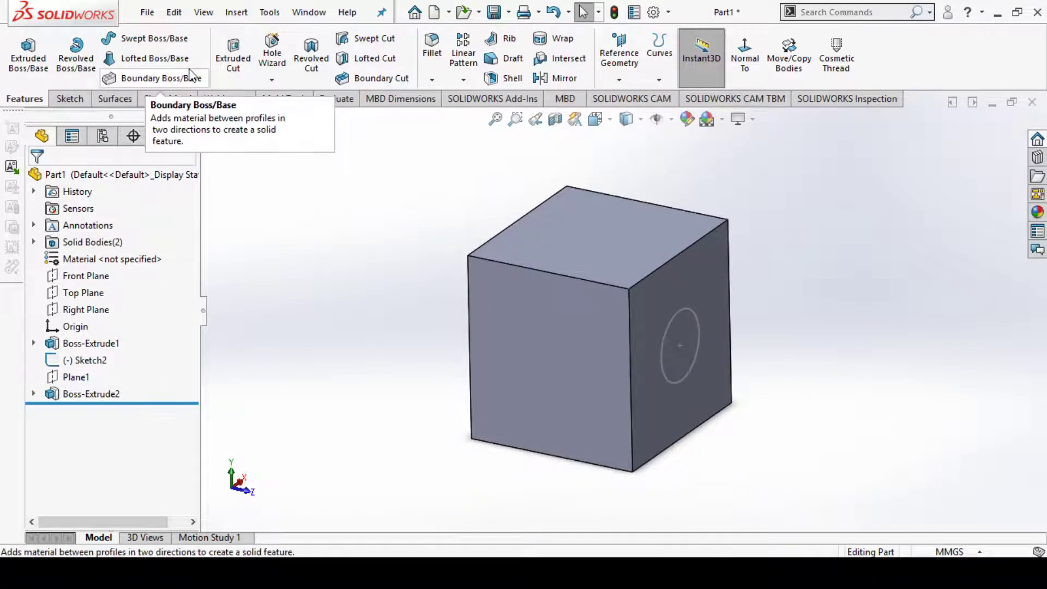
pyautogui.click(235, 60)
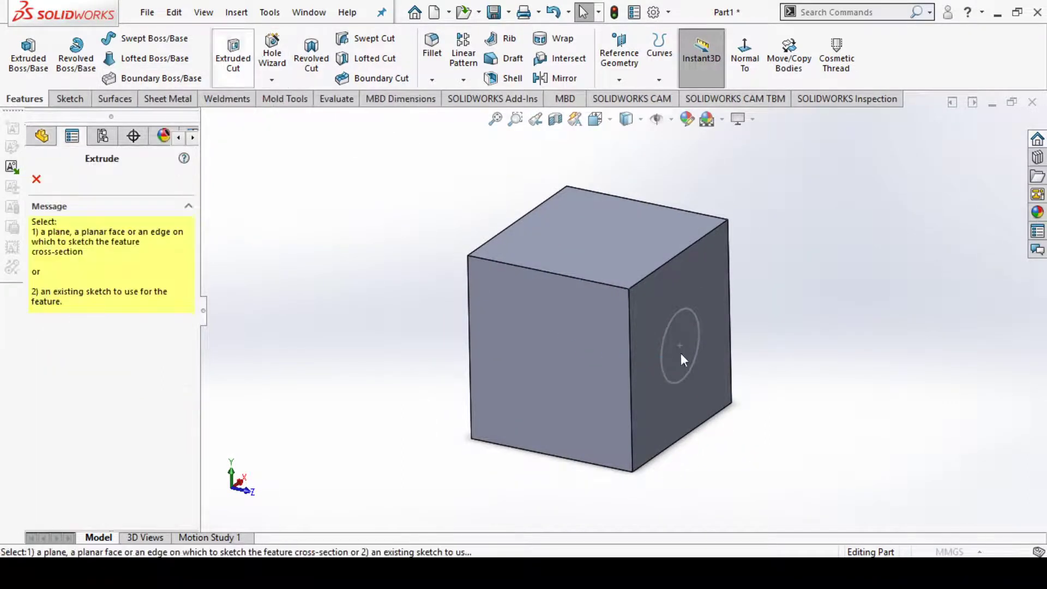
pyautogui.click(694, 316)
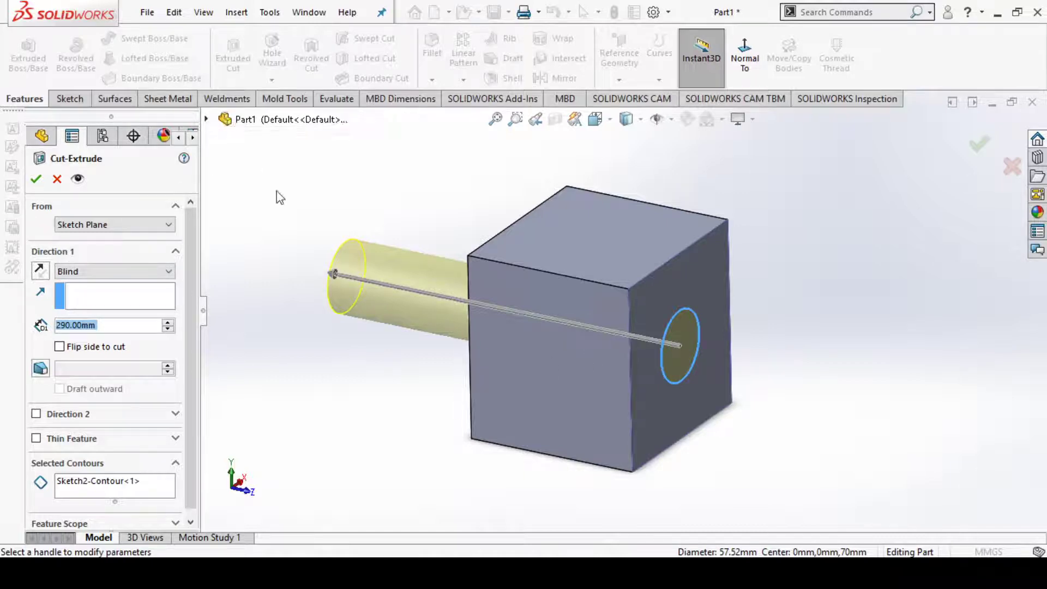
pyautogui.click(206, 119)
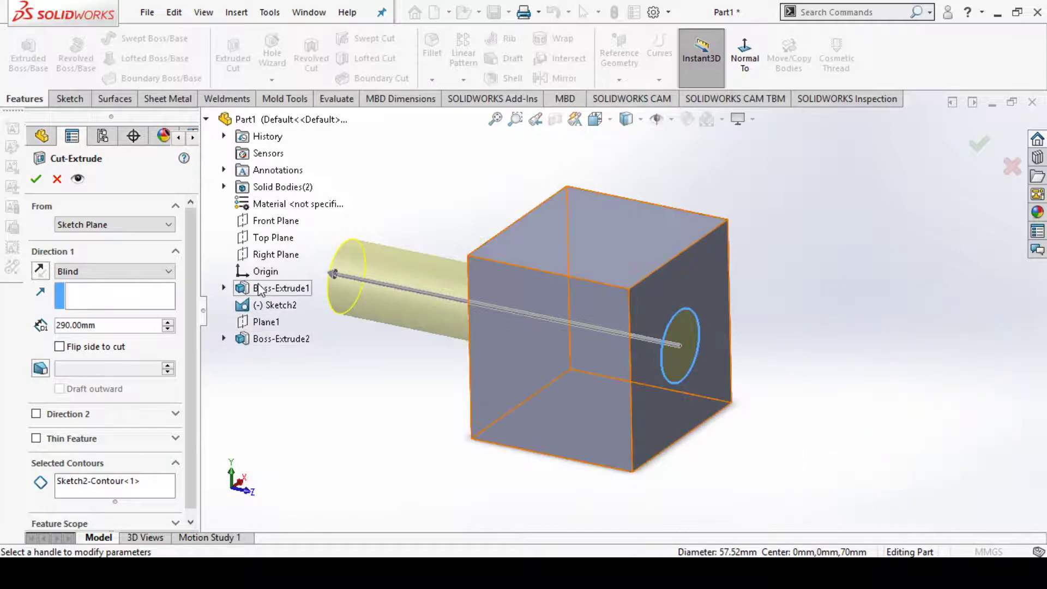
pyautogui.rightClick(259, 285)
pyautogui.press('Escape')
pyautogui.press('Escape')
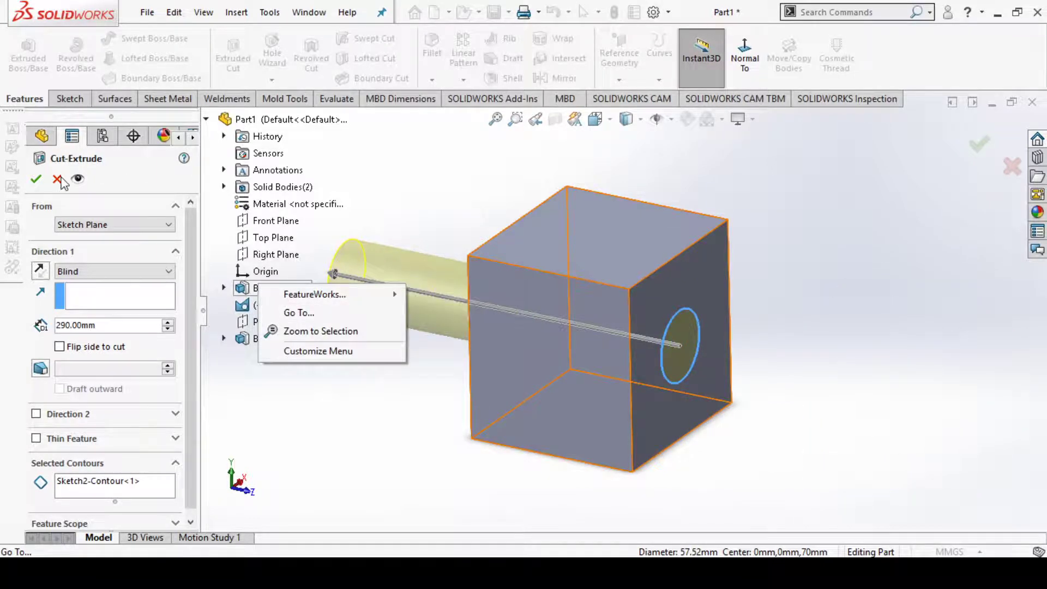
pyautogui.click(56, 180)
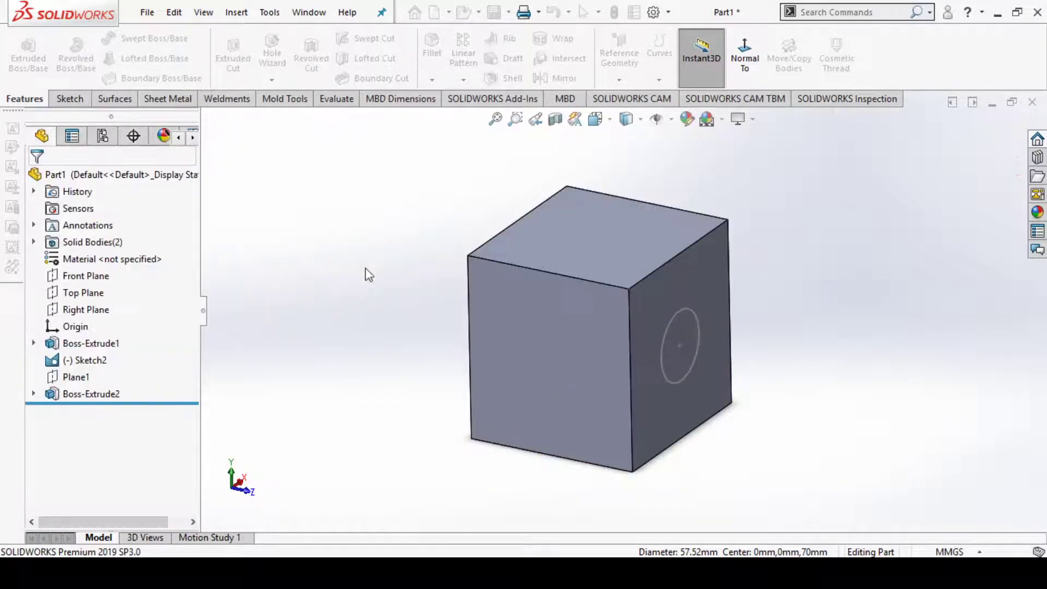
# Step: Show the hidden hexagonal body, Boss-Extrude2, beside the cube again and clear the selection
pyautogui.rightClick(79, 397)
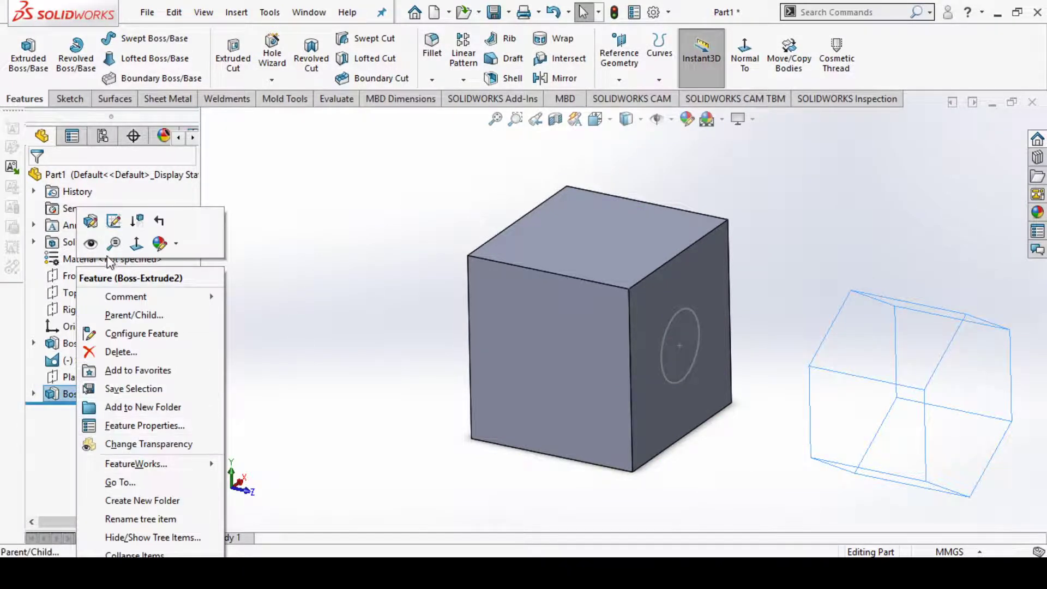
pyautogui.press('Escape')
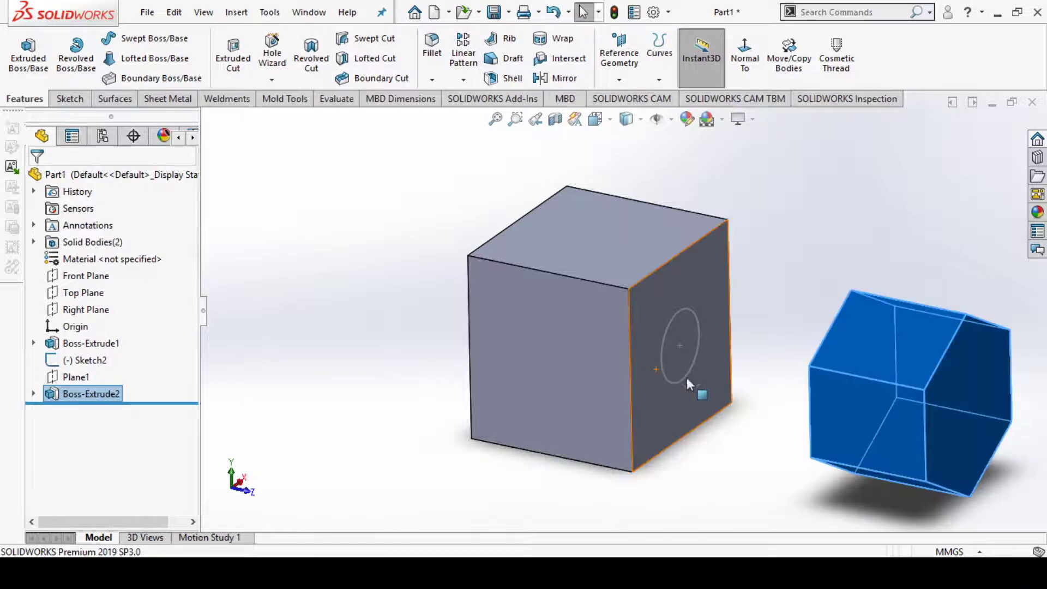
pyautogui.scroll(2, 655, 349)
pyautogui.click(810, 243)
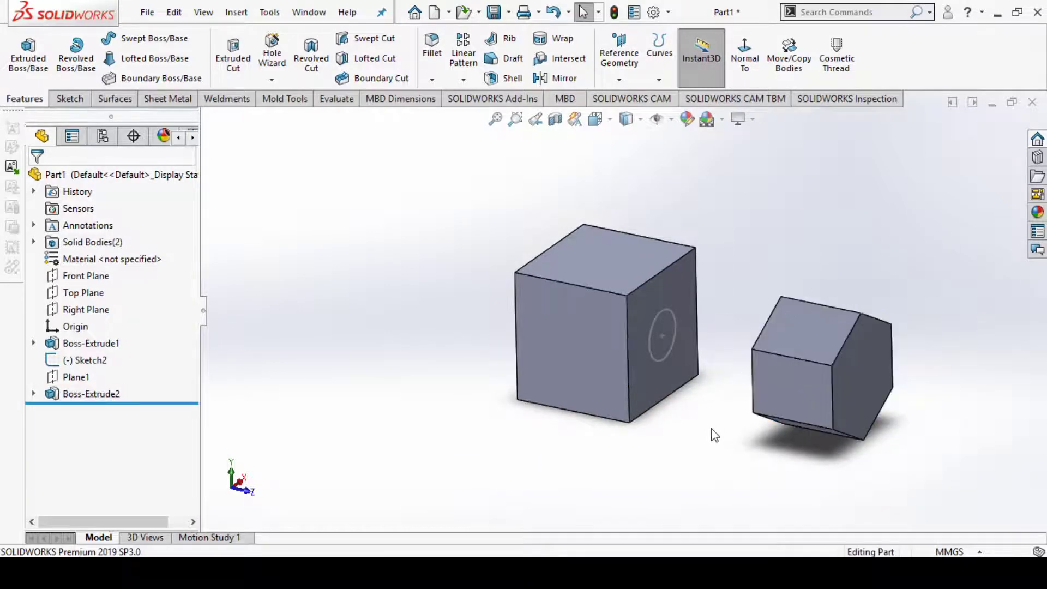
pyautogui.moveTo(714, 435); pyautogui.dragTo(910, 479, button='middle')
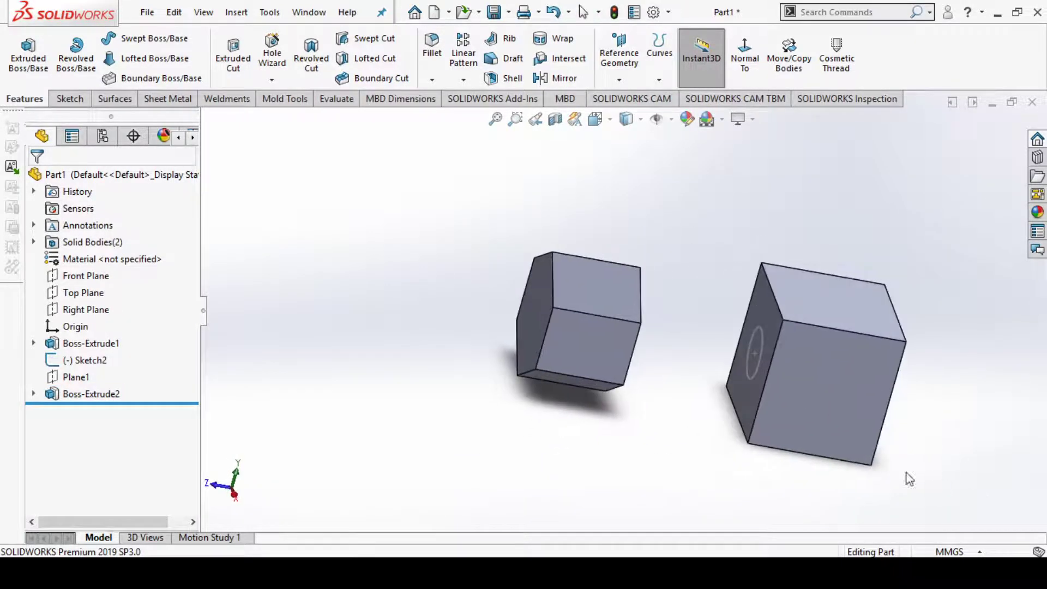
# Step: Start an Extruded Cut from the circle sketch on the cube and set the Direction 1 end condition to Through All
pyautogui.click(235, 59)
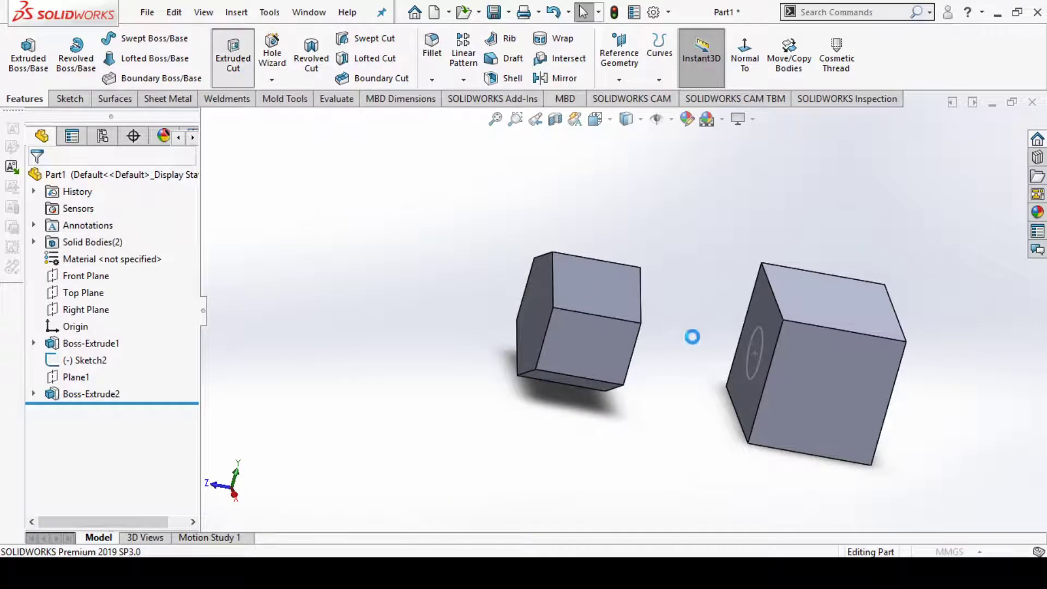
pyautogui.click(752, 353)
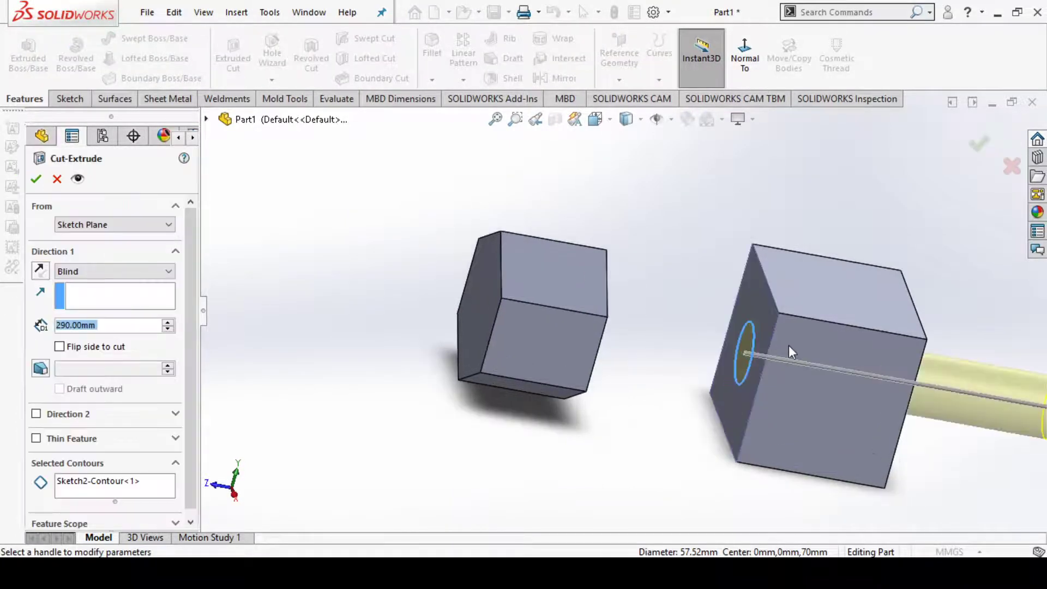
pyautogui.scroll(4, 791, 352)
pyautogui.moveTo(677, 360)
pyautogui.mouseDown(button='middle')
pyautogui.moveTo(709, 346)
pyautogui.moveTo(693, 371)
pyautogui.mouseUp(button='middle')
pyautogui.scroll(-2, 693, 371)
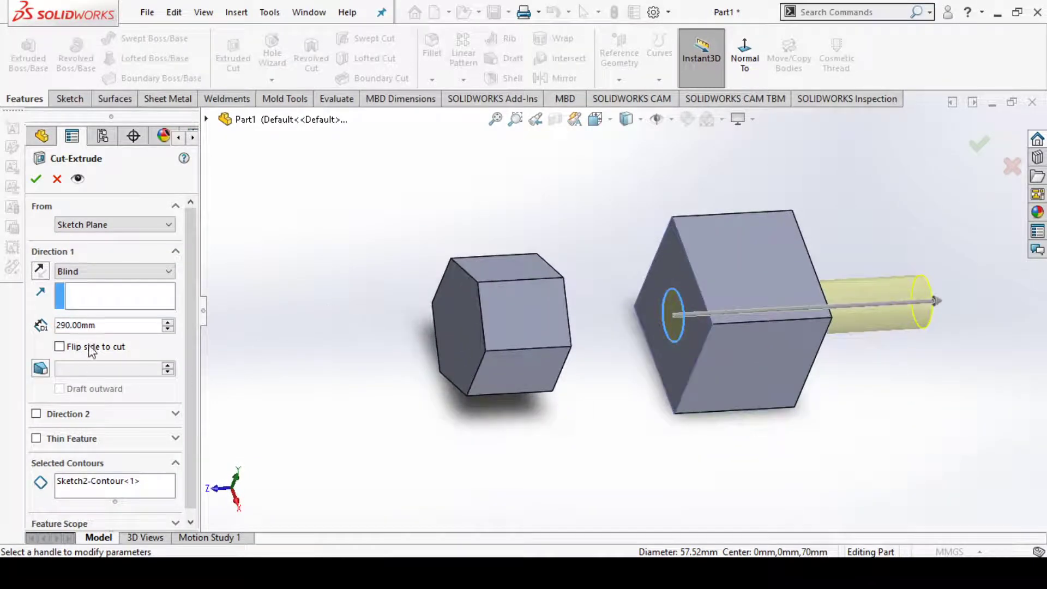
pyautogui.click(105, 276)
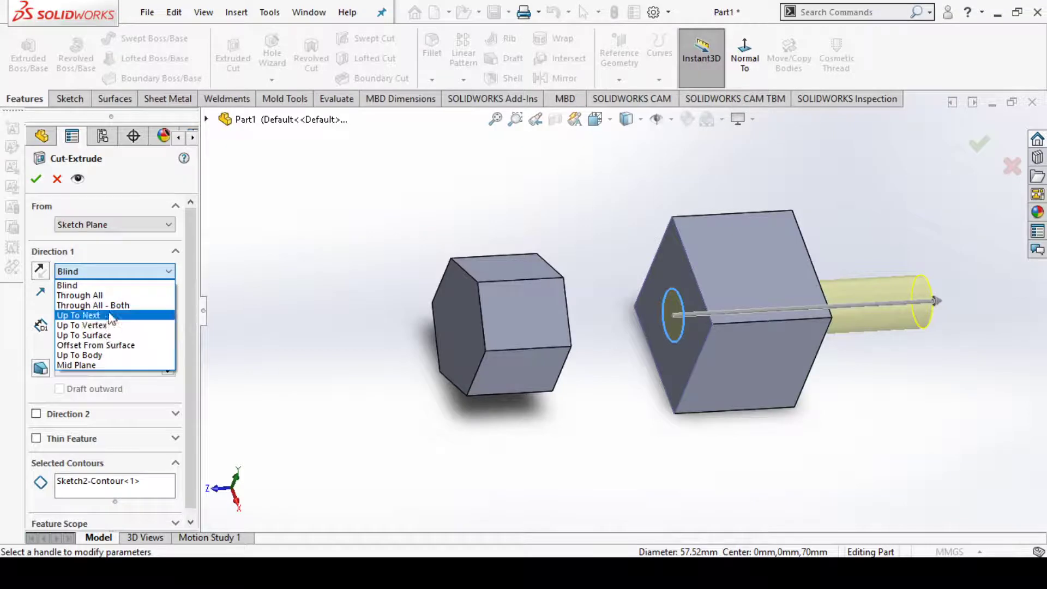
pyautogui.click(108, 297)
pyautogui.moveTo(858, 397); pyautogui.dragTo(637, 317, button='middle')
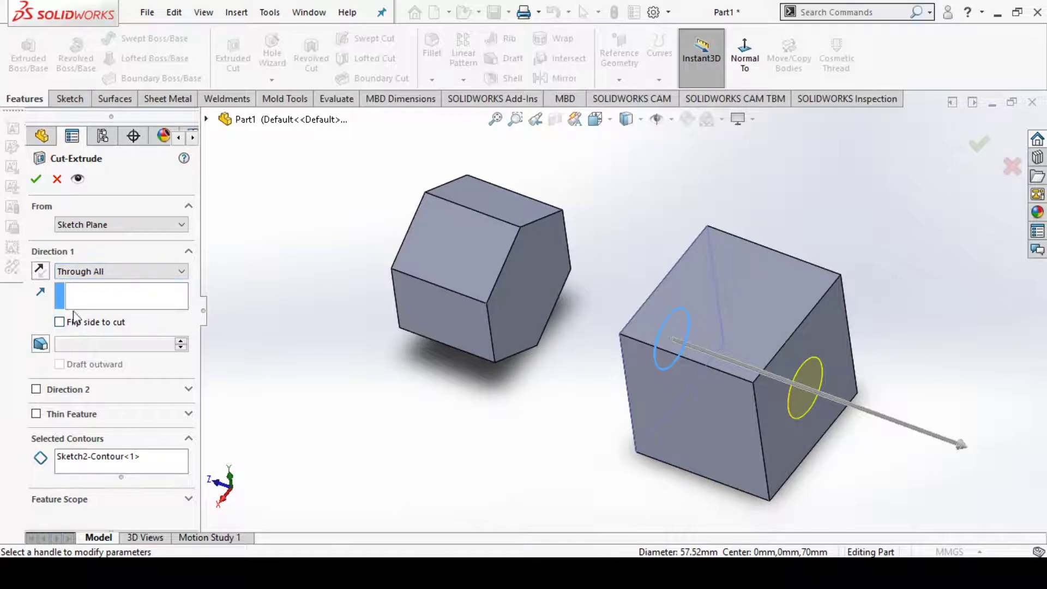
# Step: Set the cut's end condition to Through All - Both and examine the preview through the cube and the hexagonal body
pyautogui.click(98, 272)
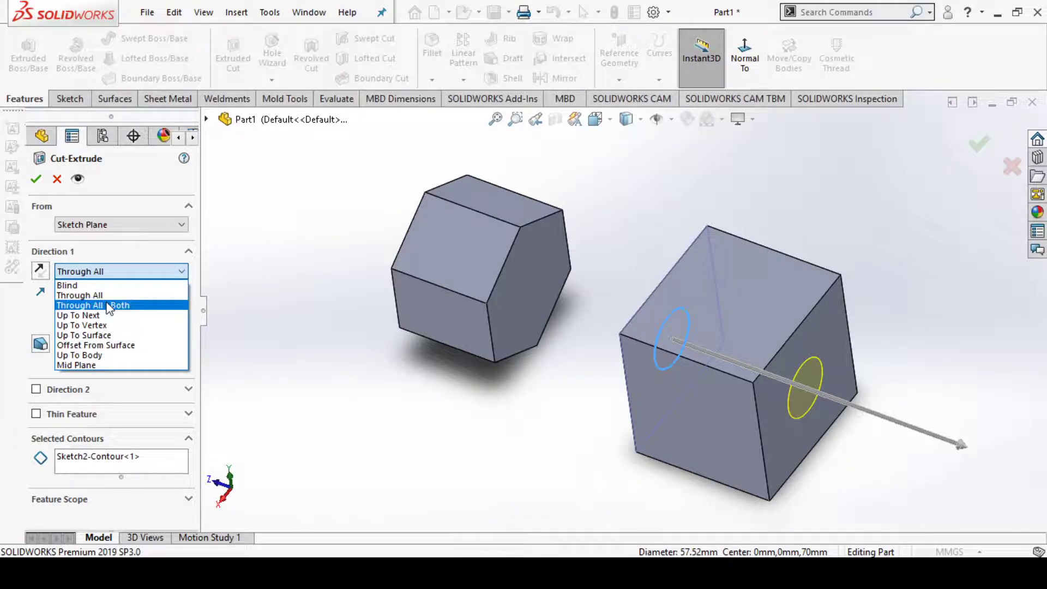
pyautogui.click(108, 306)
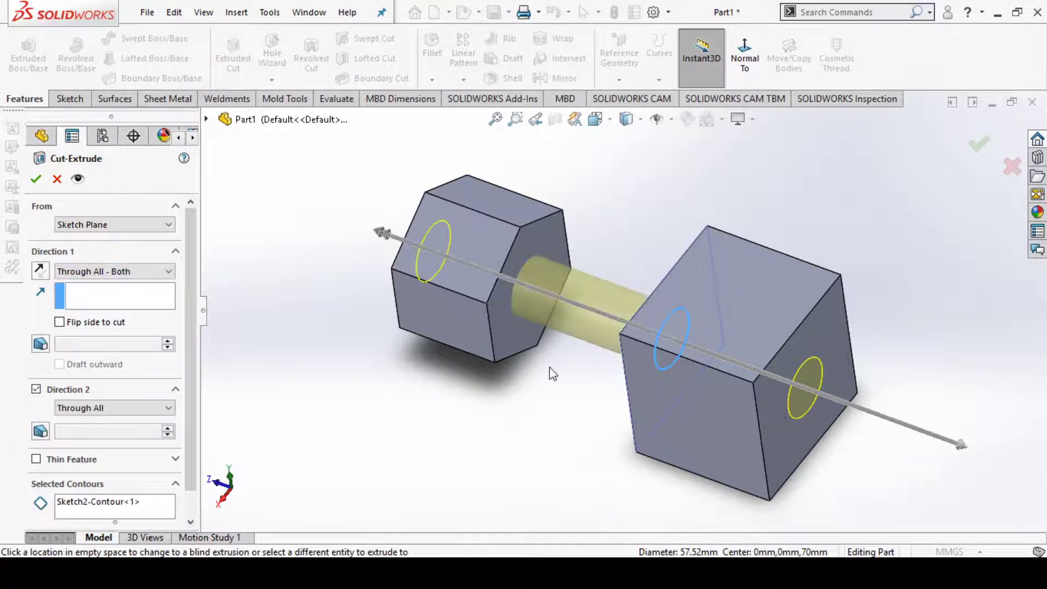
pyautogui.moveTo(553, 374)
pyautogui.mouseDown(button='middle')
pyautogui.moveTo(632, 354)
pyautogui.moveTo(554, 326)
pyautogui.moveTo(568, 306)
pyautogui.moveTo(627, 344)
pyautogui.moveTo(550, 348)
pyautogui.moveTo(562, 392)
pyautogui.mouseUp(button='middle')
pyautogui.scroll(-3, 557, 221)
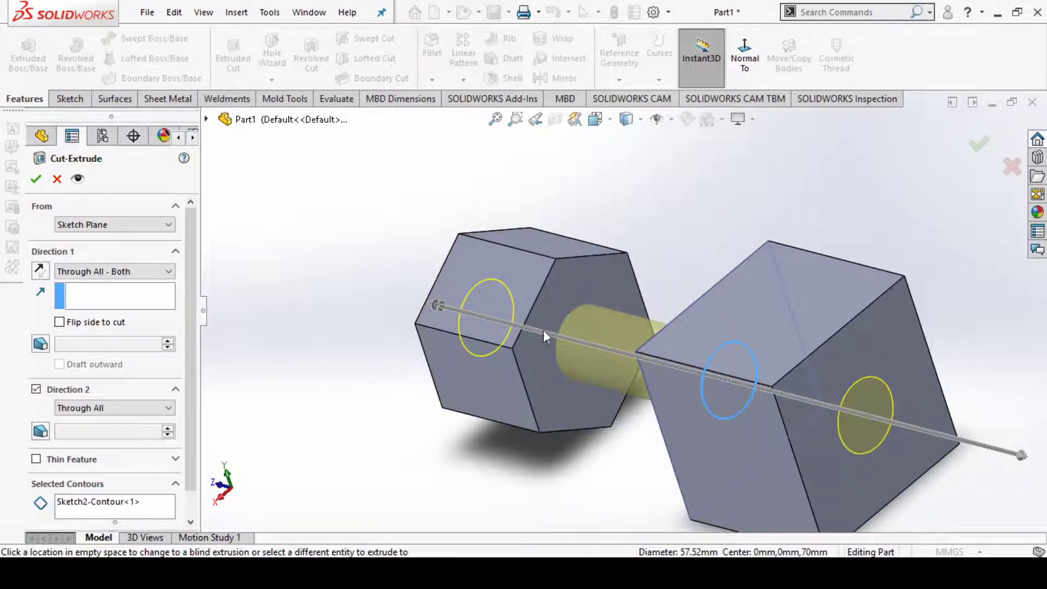
pyautogui.scroll(3, 614, 370)
pyautogui.moveTo(615, 372)
pyautogui.mouseDown(button='middle')
pyautogui.moveTo(643, 393)
pyautogui.moveTo(692, 370)
pyautogui.mouseUp(button='middle')
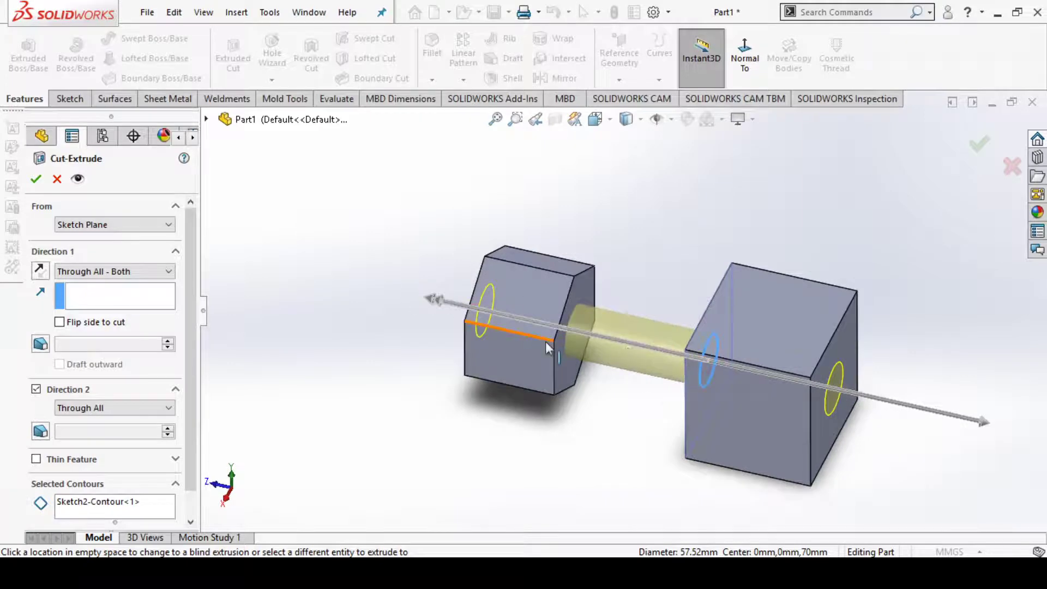
# Step: Set the Direction 1 end condition to Up To Next and turn off Direction 2
pyautogui.click(117, 271)
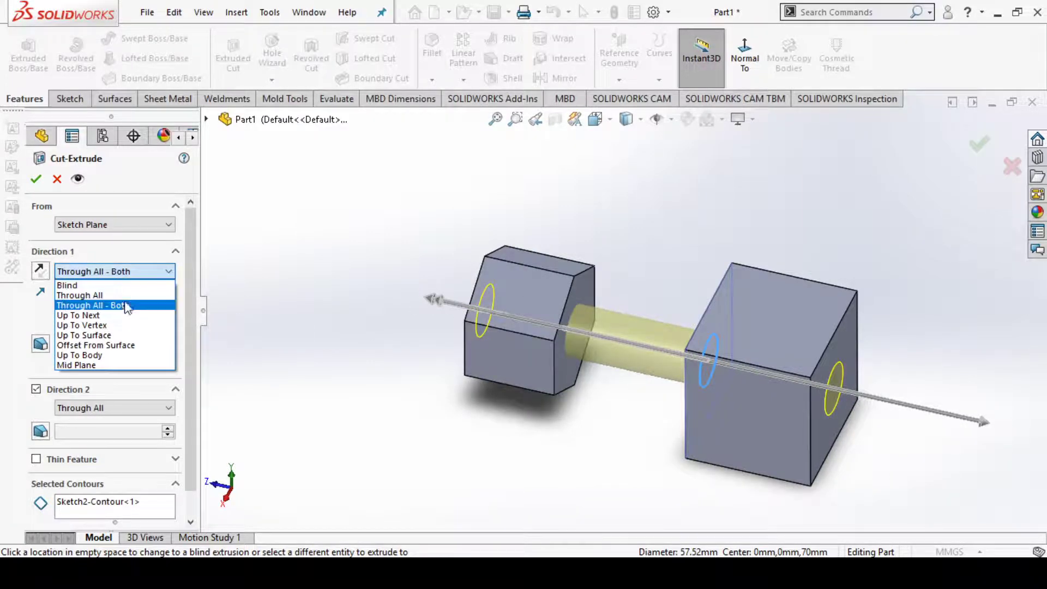
pyautogui.click(126, 316)
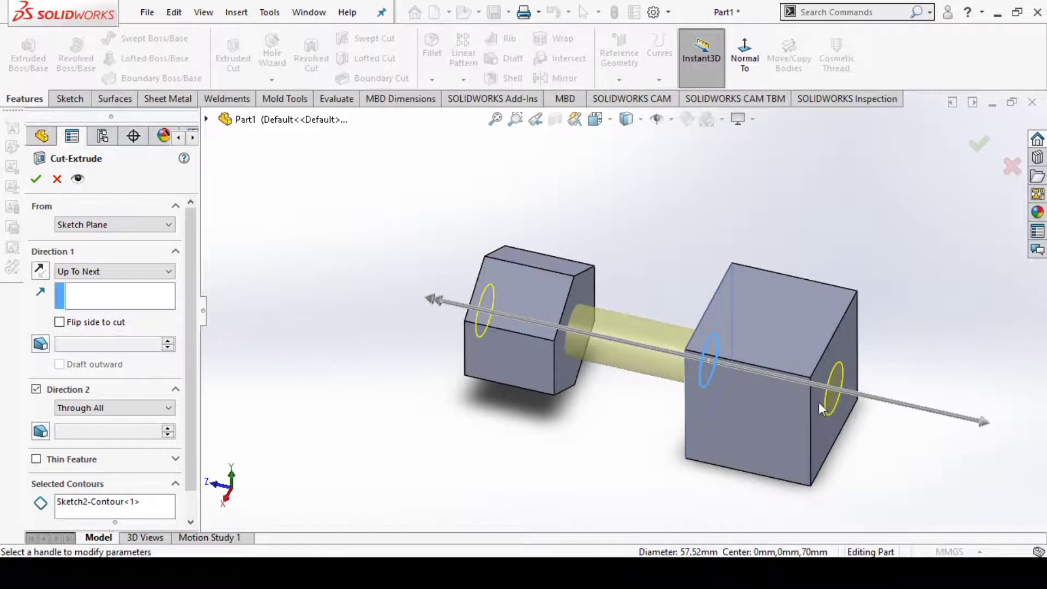
pyautogui.click(36, 389)
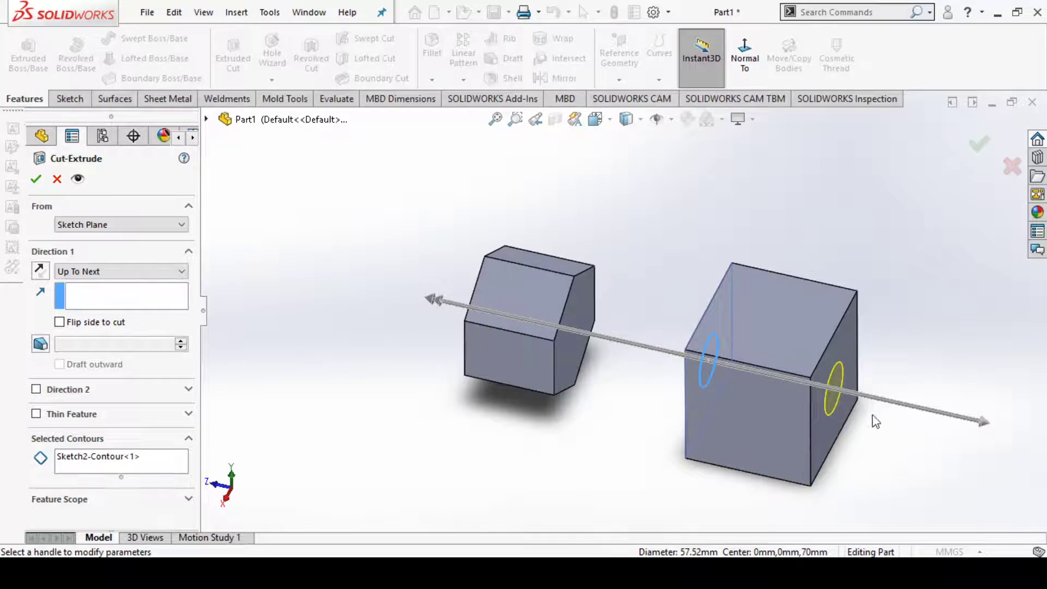
pyautogui.scroll(-2, 865, 418)
pyautogui.scroll(2, 876, 421)
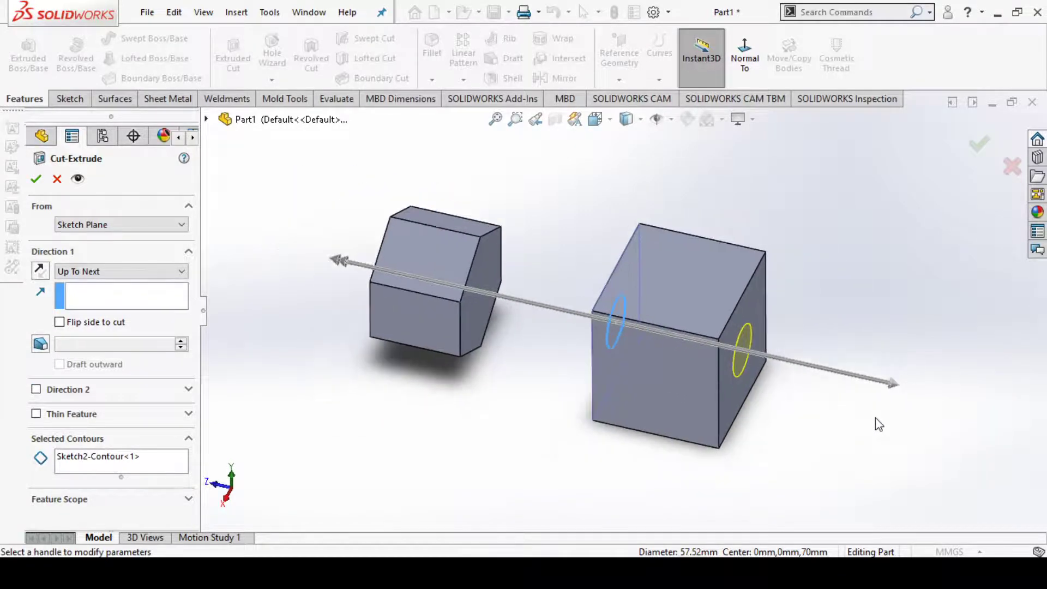
# Step: Set the cut to Up To Vertex using the cube's far upper corner, with the cube's adjoining upper edge as the extrusion direction
pyautogui.click(87, 271)
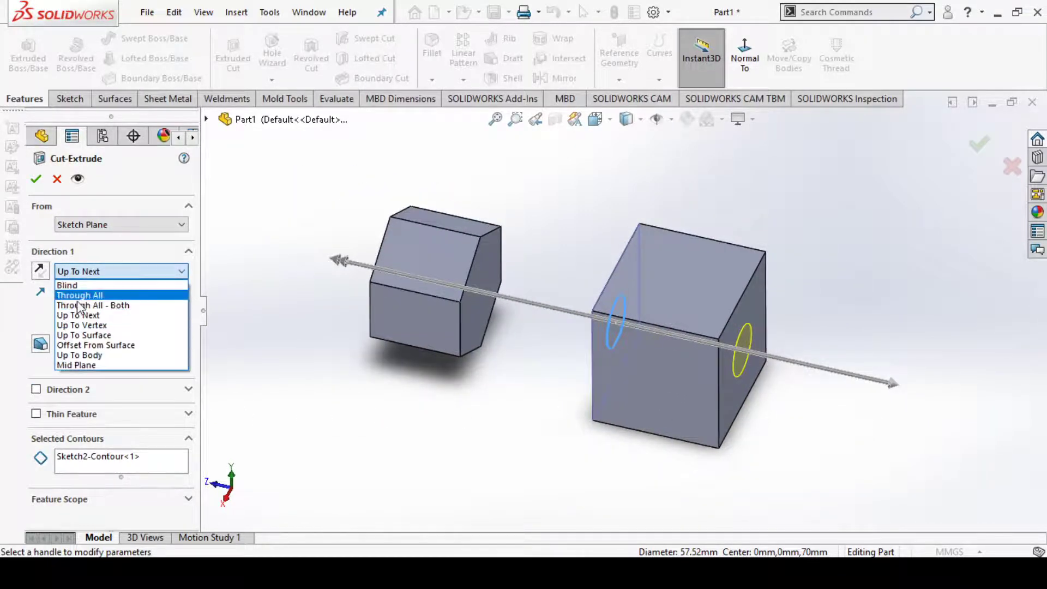
pyautogui.click(85, 326)
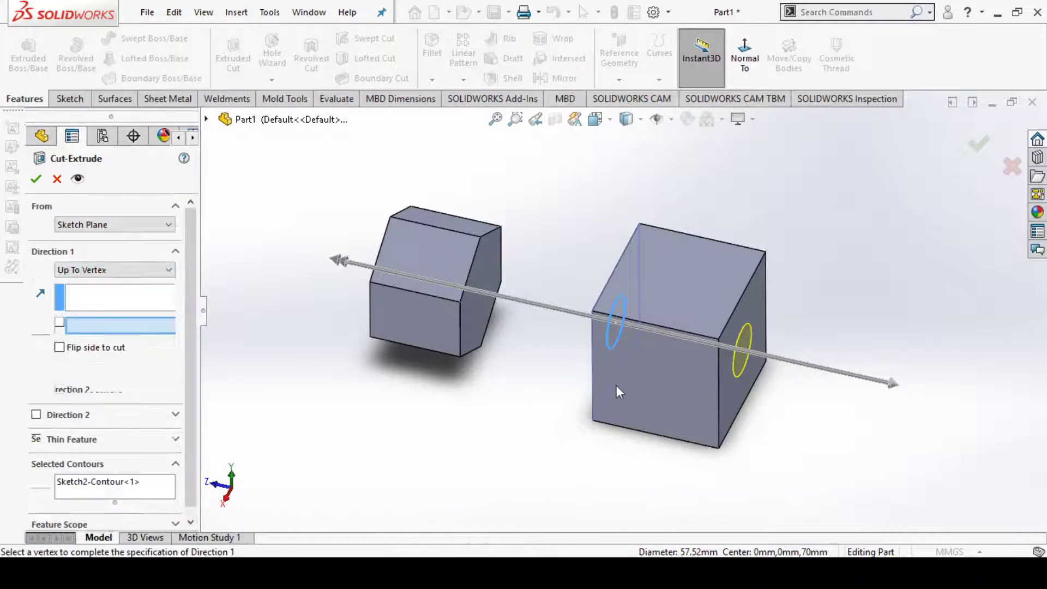
pyautogui.click(719, 341)
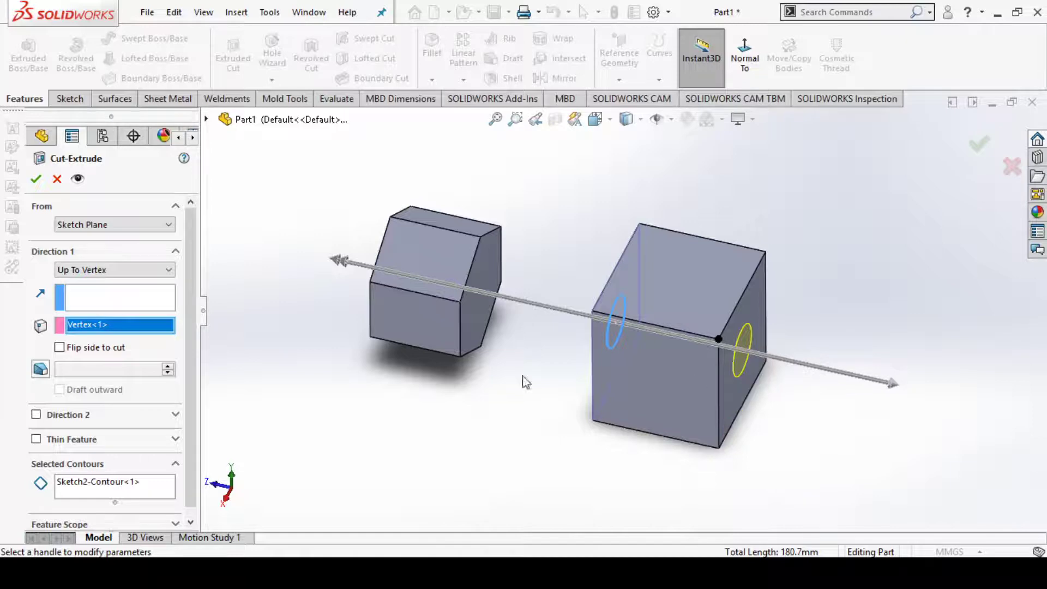
pyautogui.click(105, 300)
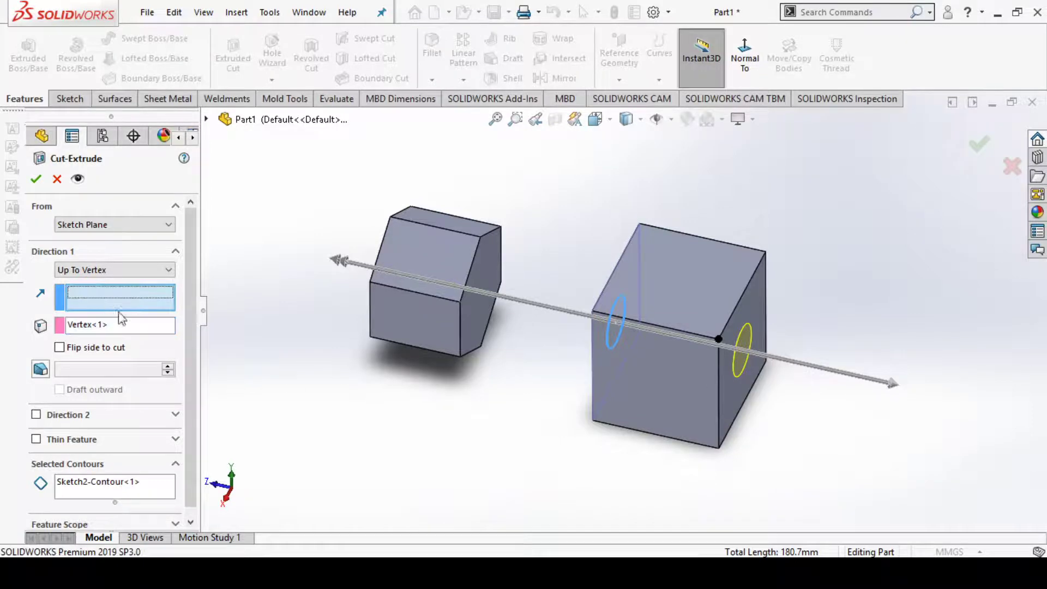
pyautogui.click(681, 330)
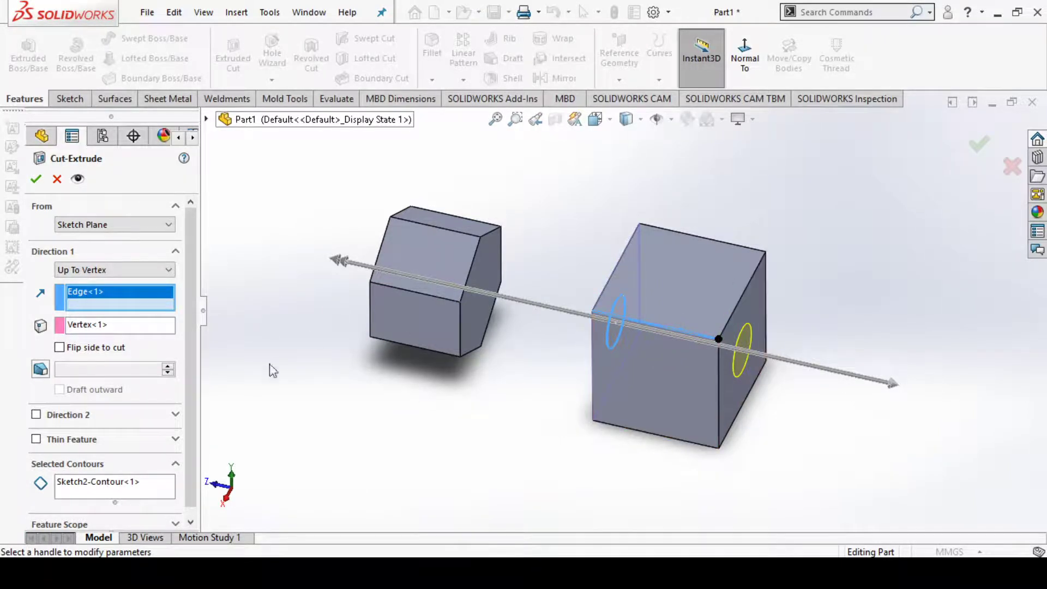
pyautogui.click(109, 358)
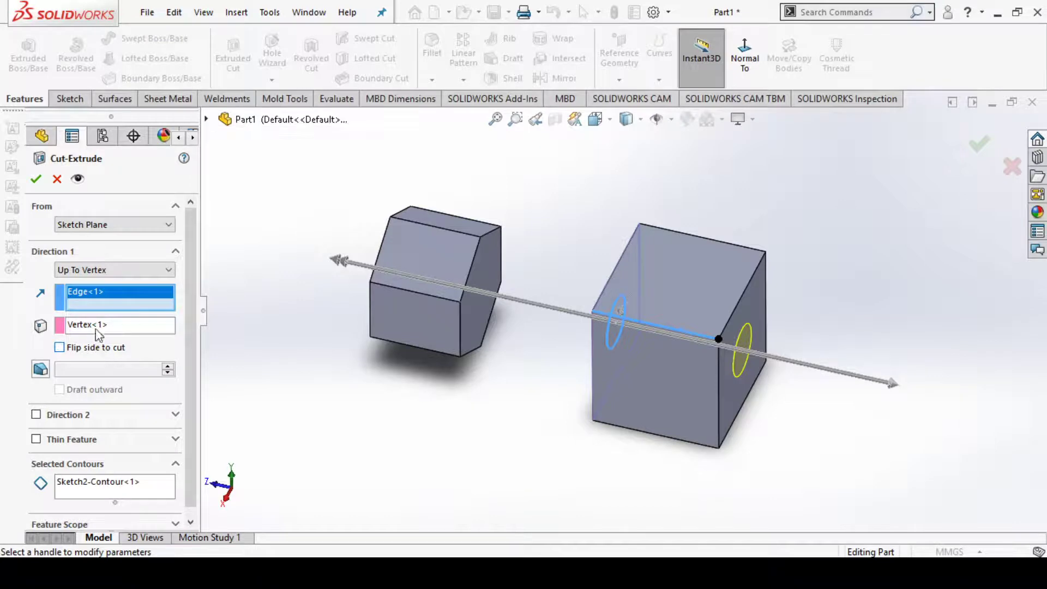
# Step: Set the end condition to Up To Surface, ending the cut at the cube face opposite the circle sketch
pyautogui.click(115, 269)
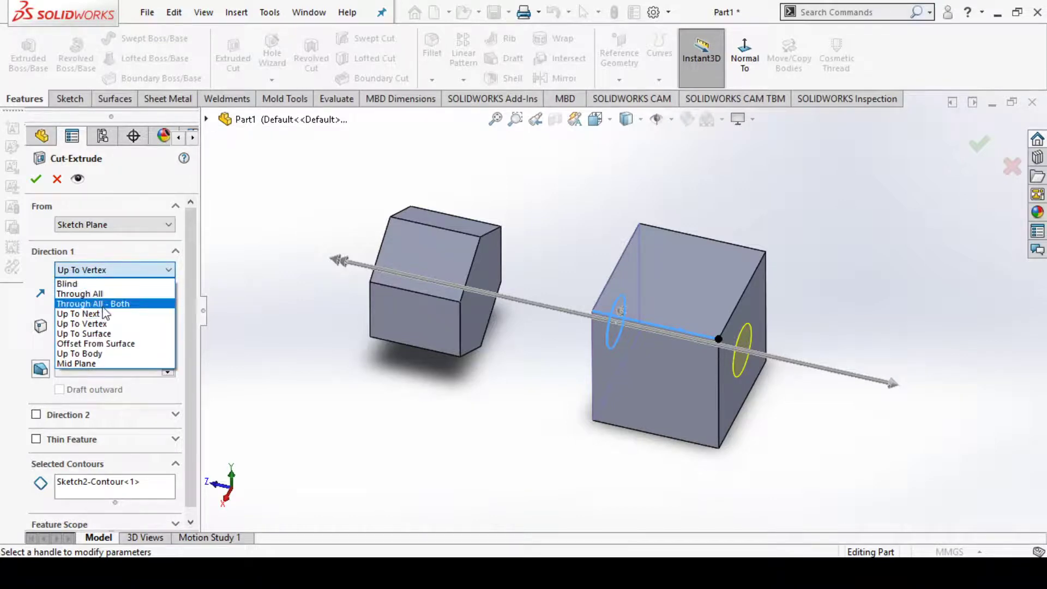
pyautogui.click(109, 342)
pyautogui.click(755, 316)
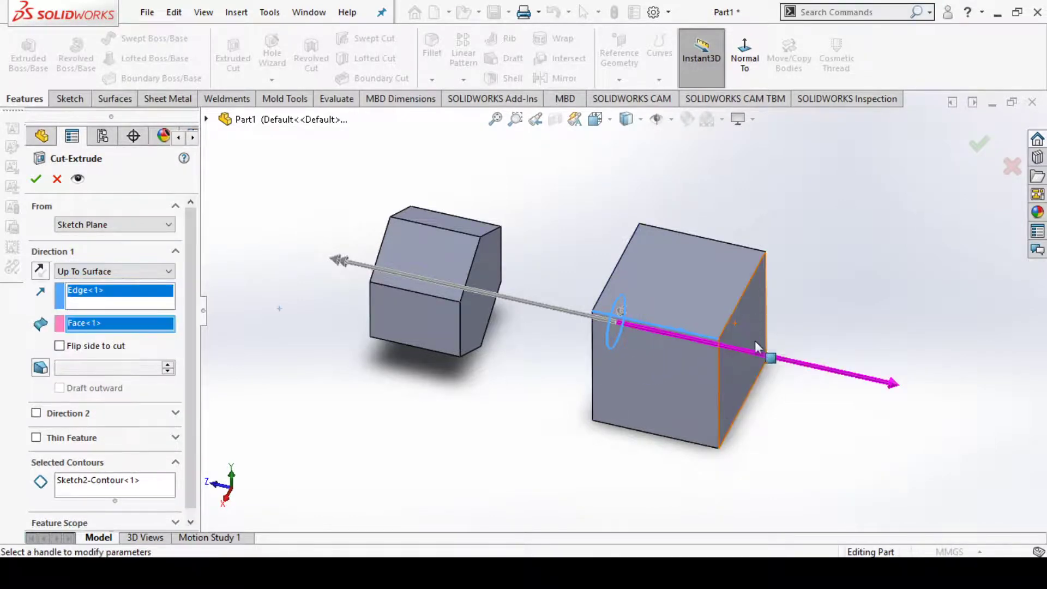
# Step: Set the end condition to Offset From Surface, using the hexagonal body's face toward the cube as the reference
pyautogui.click(96, 272)
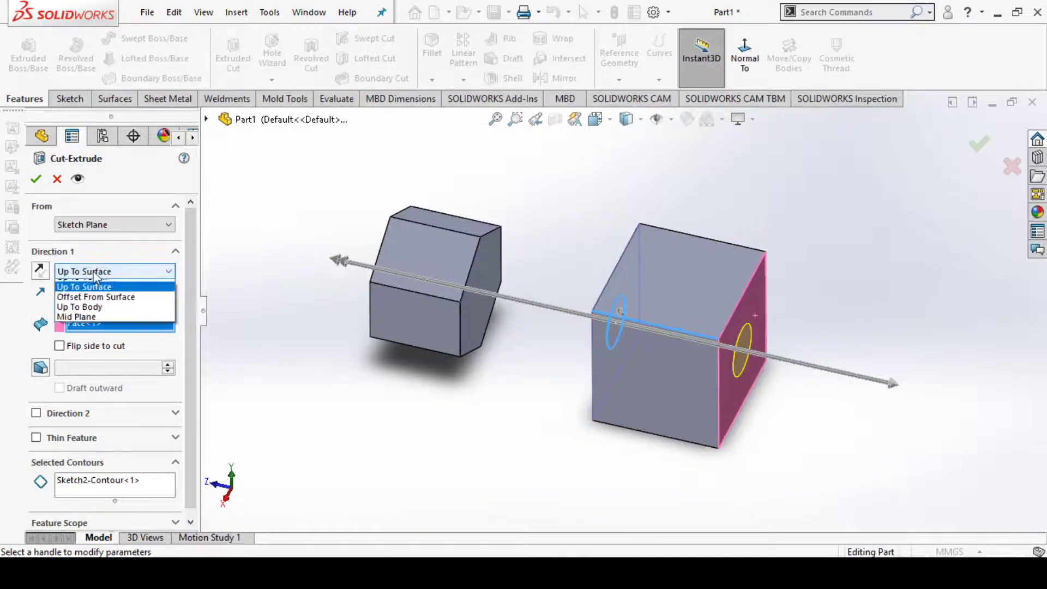
pyautogui.click(102, 345)
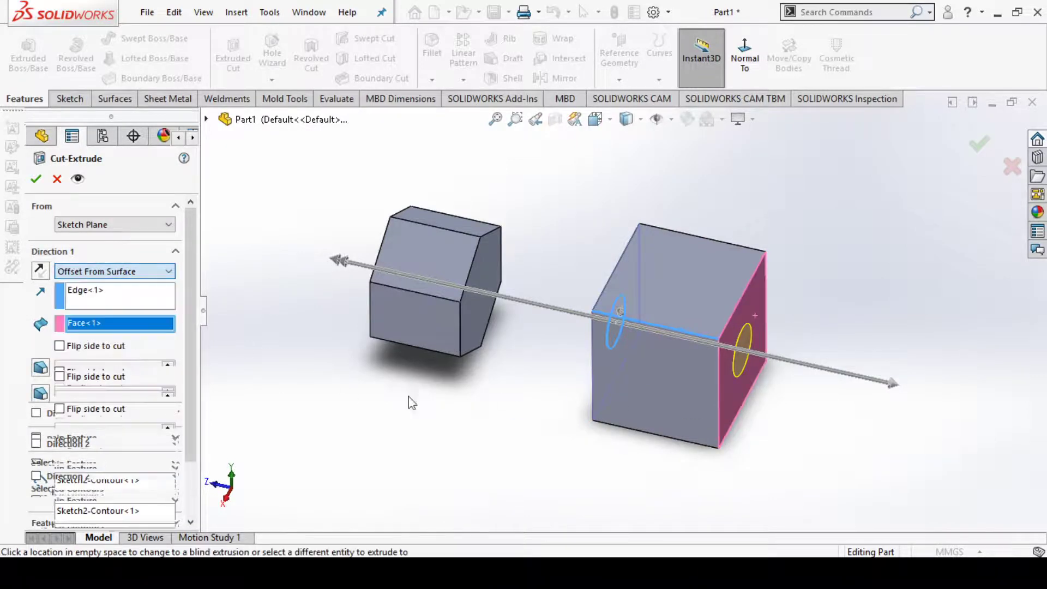
pyautogui.moveTo(141, 355); pyautogui.dragTo(57, 349)
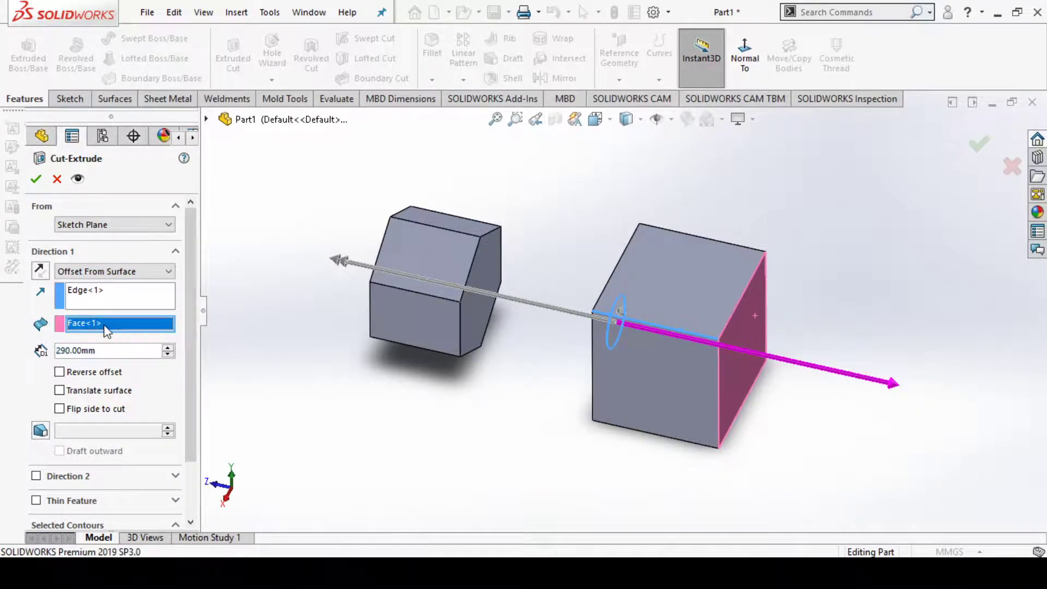
pyautogui.click(494, 264)
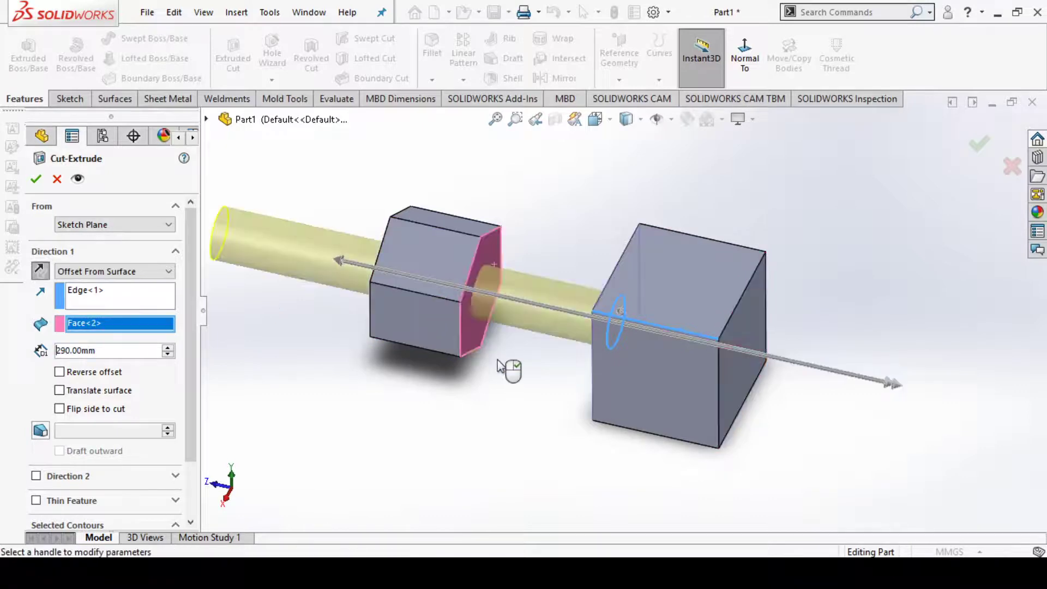
pyautogui.scroll(2, 614, 387)
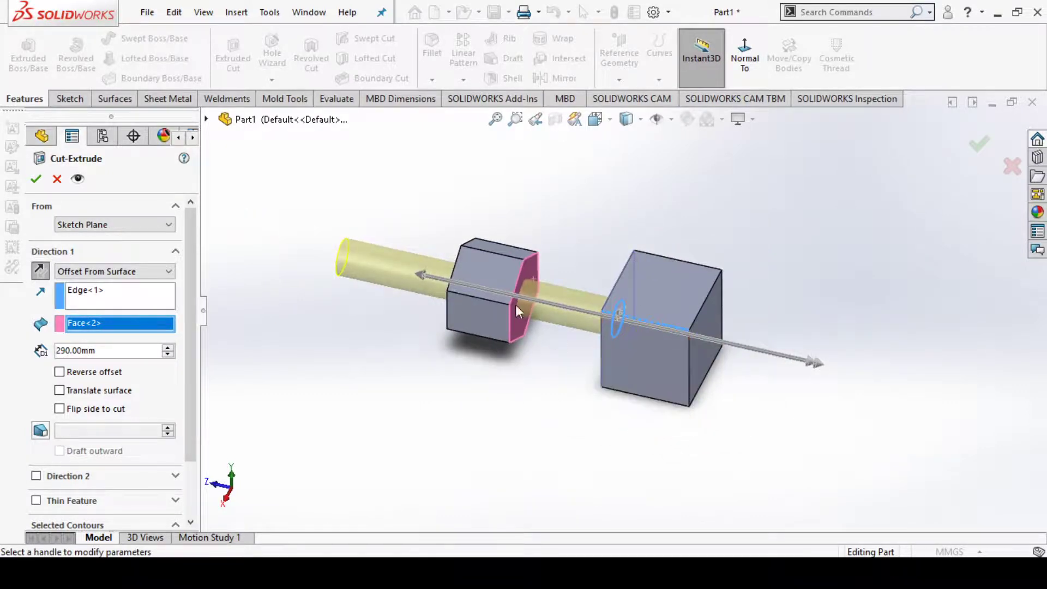
pyautogui.scroll(-3, 472, 257)
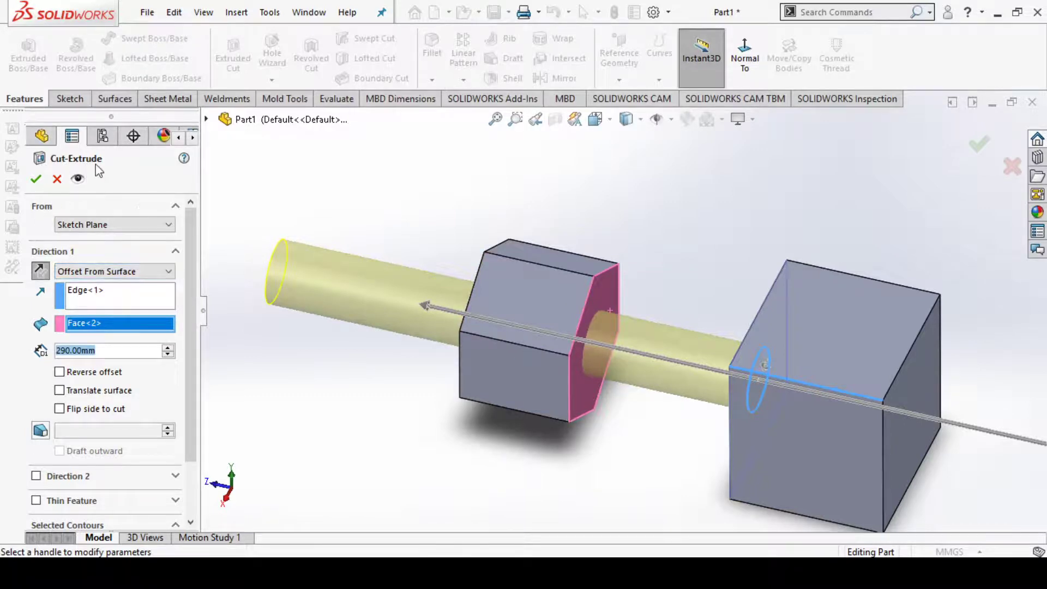
# Step: Try the Reverse offset and Translate surface options on the cut, and turn both off again
pyautogui.click(104, 372)
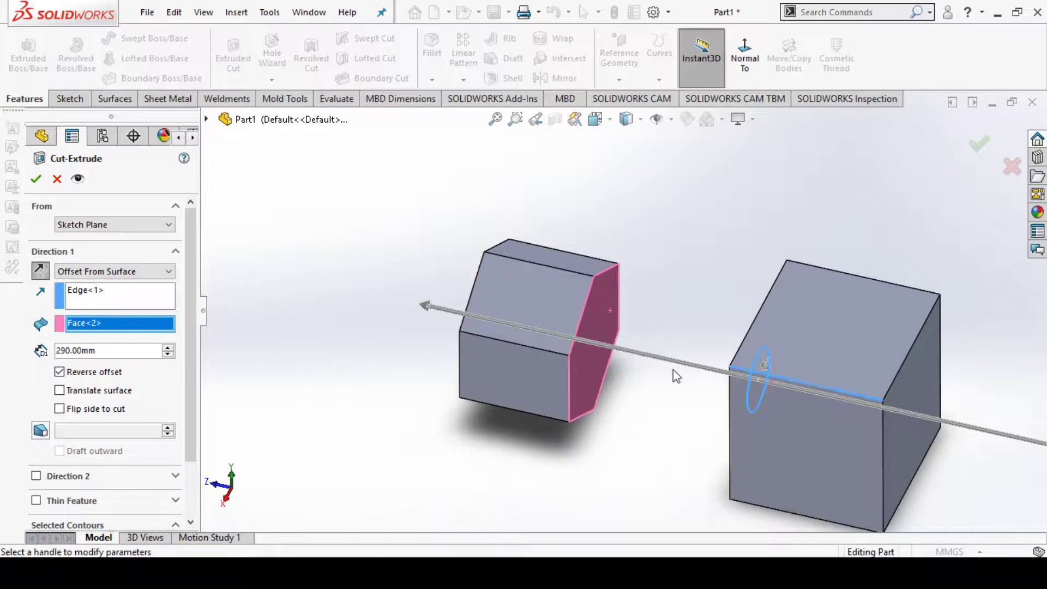
pyautogui.click(110, 391)
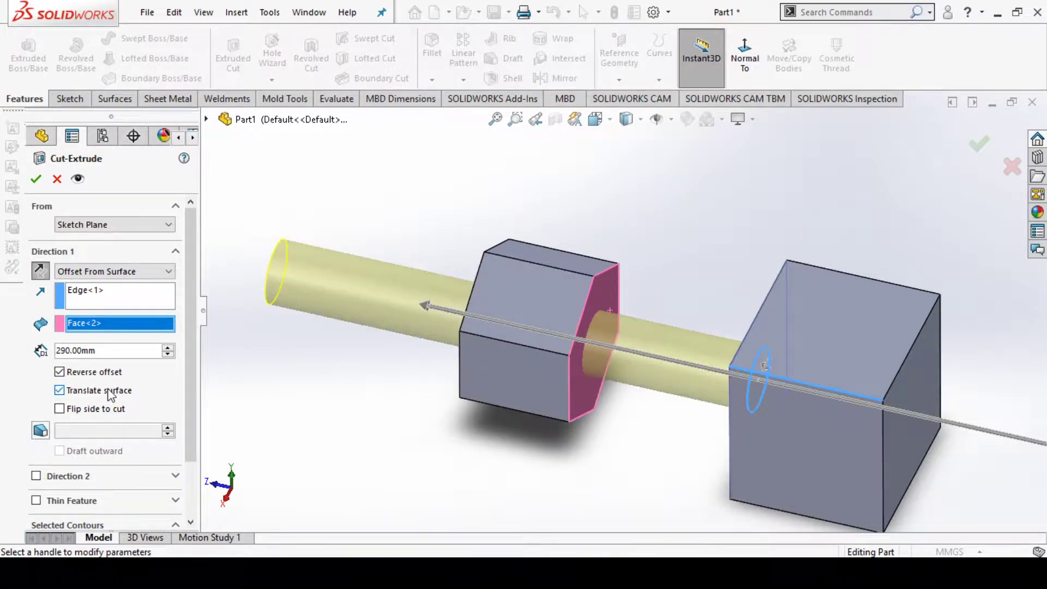
pyautogui.click(95, 373)
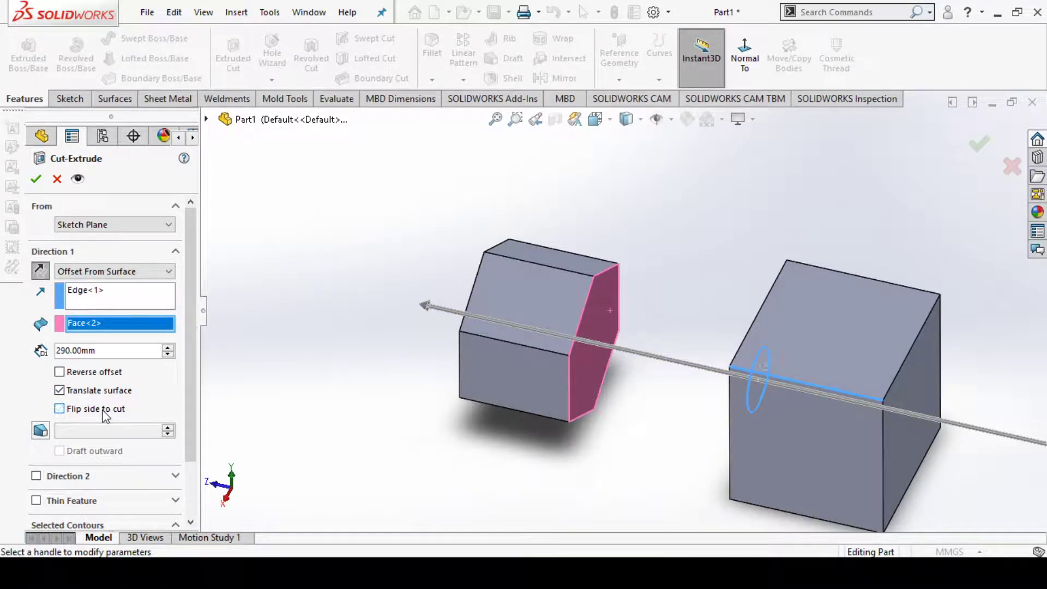
pyautogui.click(83, 393)
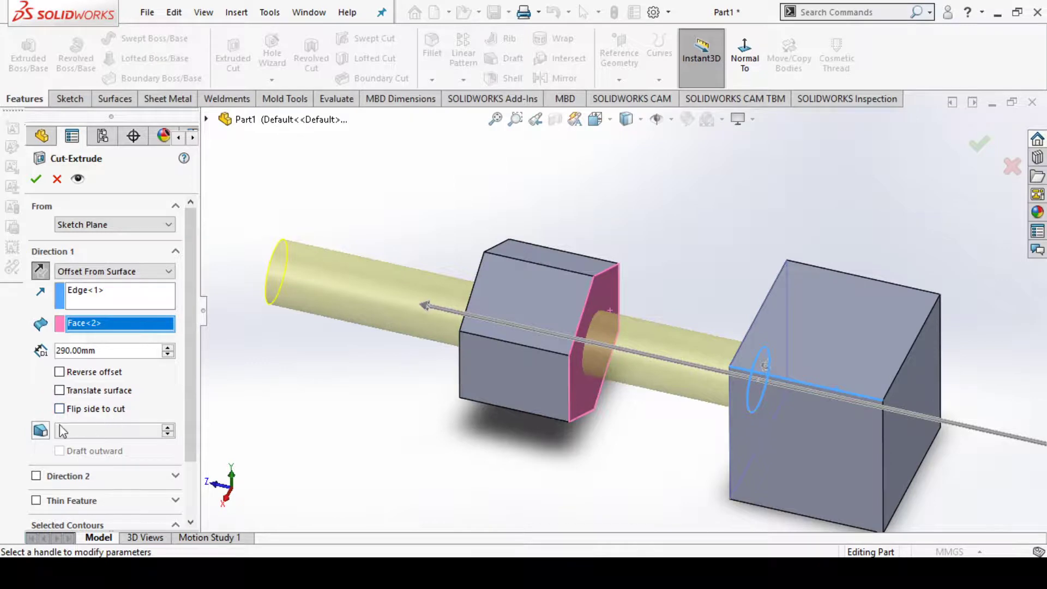
# Step: Apply a 4° draft to the cut's first direction and make it draft outward
pyautogui.click(40, 430)
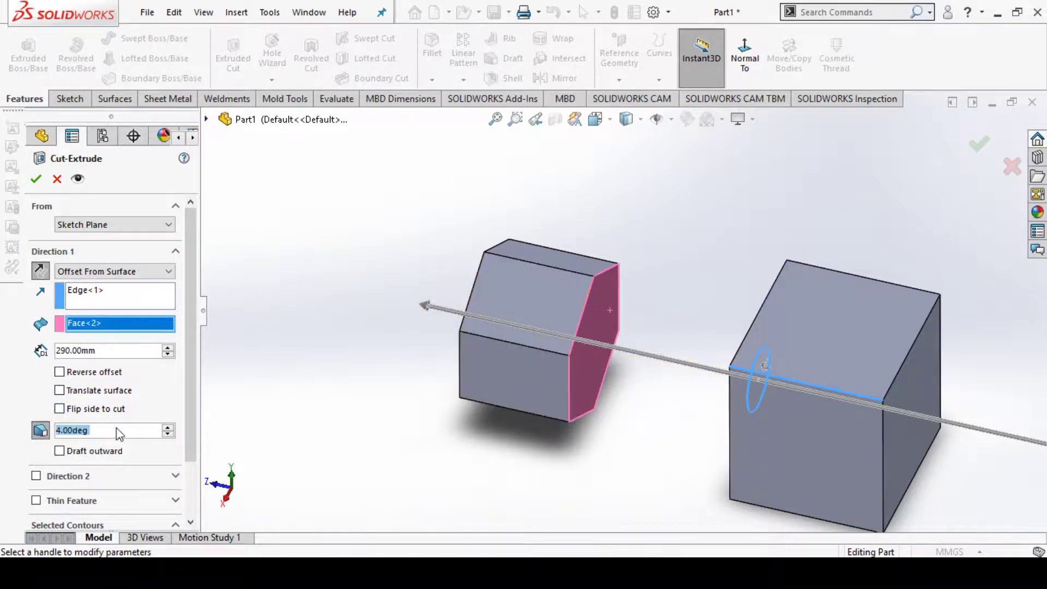
pyautogui.click(102, 451)
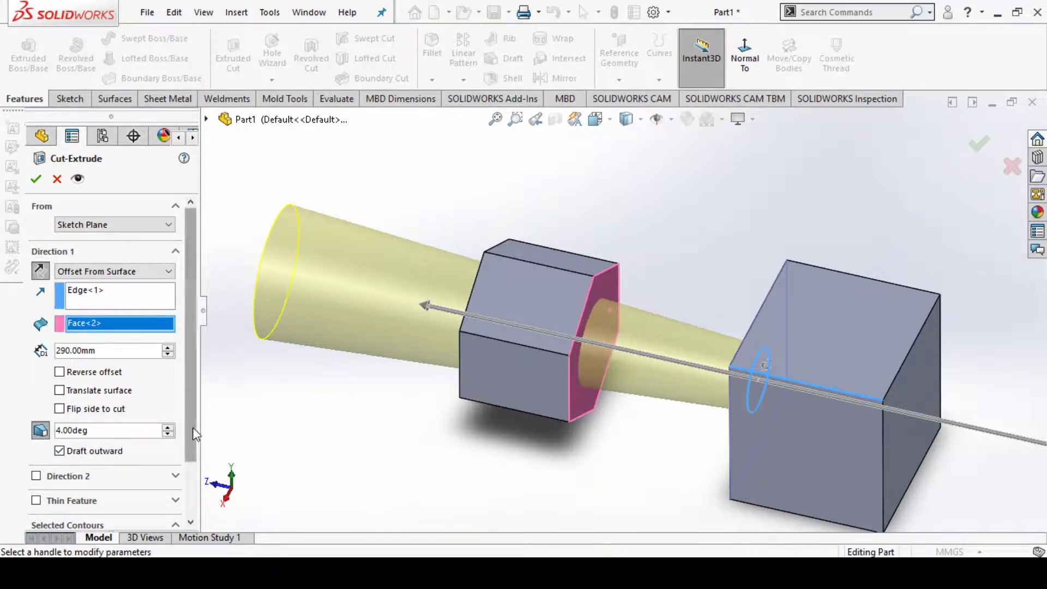
# Step: Enable the cut's second direction as Through All and make it a One-Direction thin feature 10 mm thick
pyautogui.moveTo(190, 444); pyautogui.dragTo(191, 499)
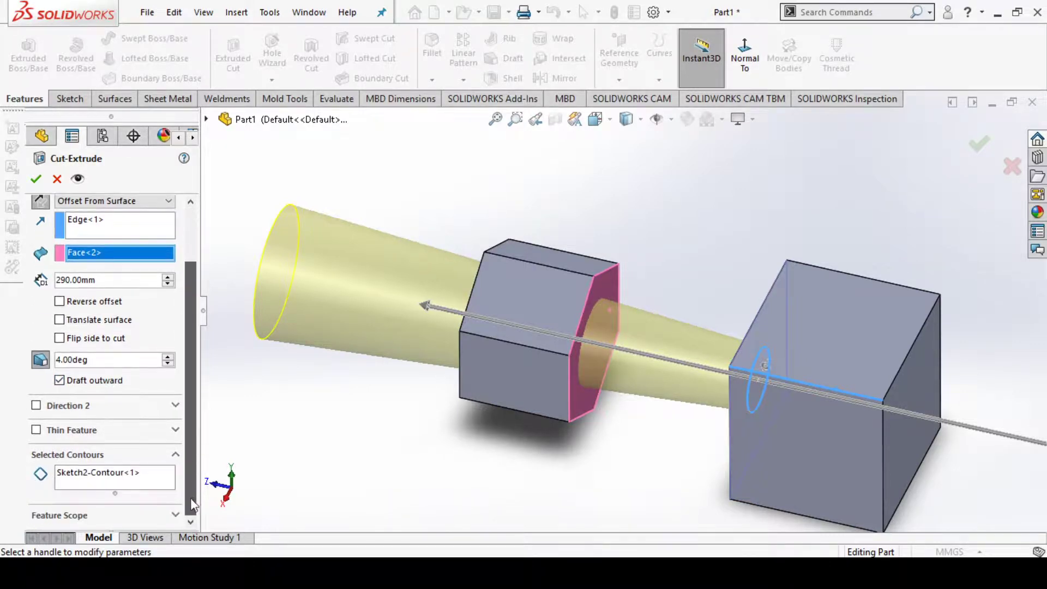
pyautogui.click(82, 407)
pyautogui.click(76, 425)
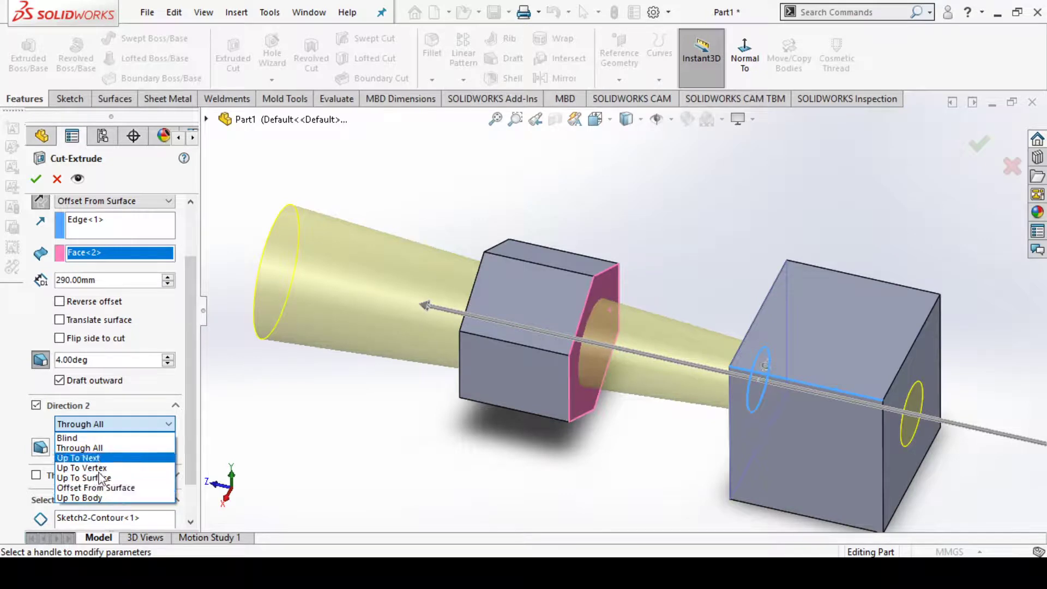
pyautogui.moveTo(185, 426); pyautogui.dragTo(200, 467)
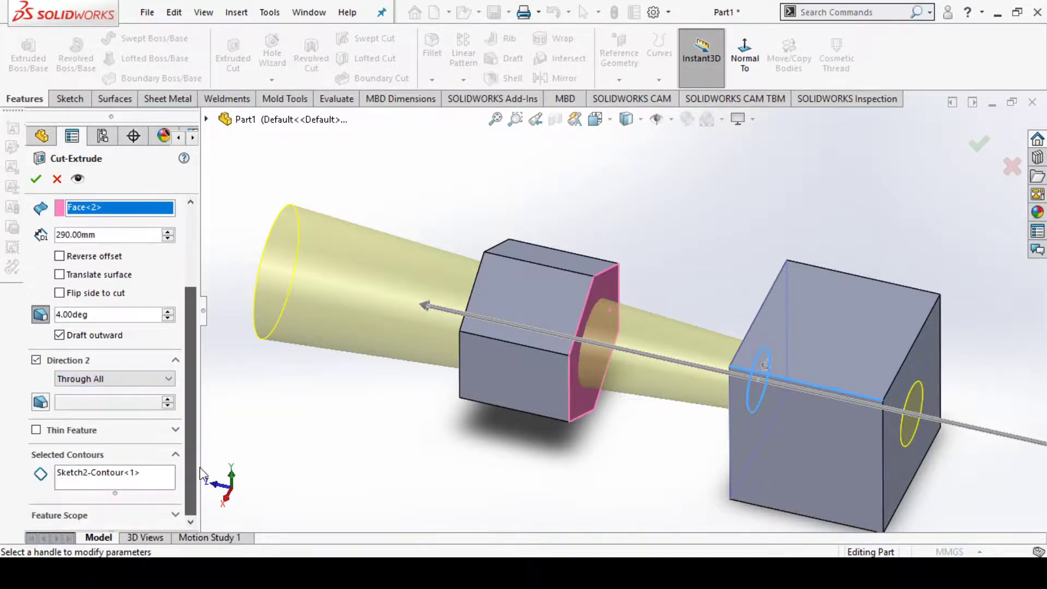
pyautogui.click(71, 430)
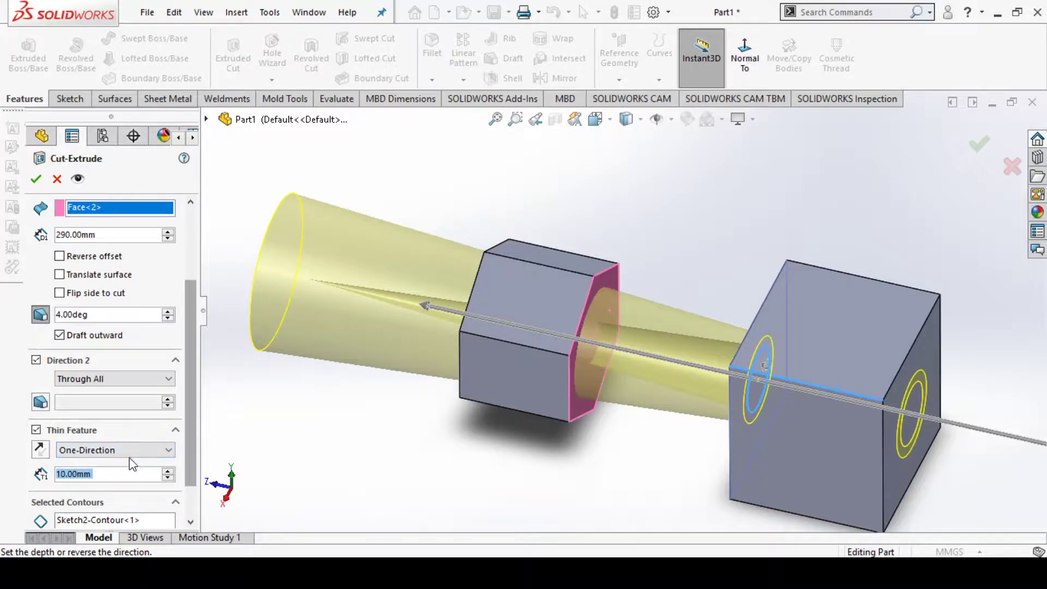
# Step: Examine the circle contour selected for the cut and the body options in its feature scope
pyautogui.moveTo(188, 455); pyautogui.dragTo(191, 482)
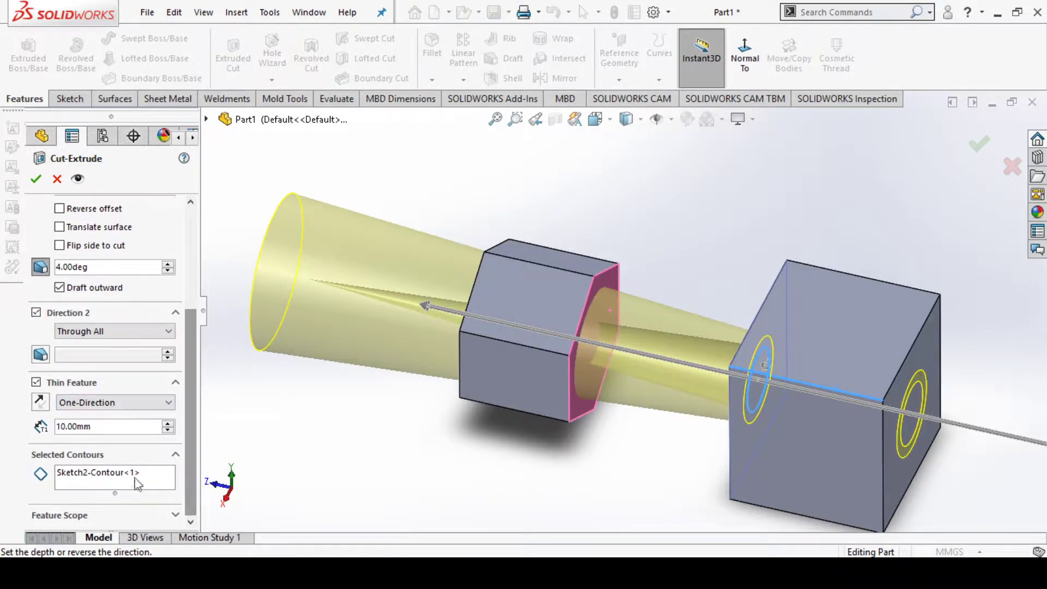
pyautogui.click(94, 460)
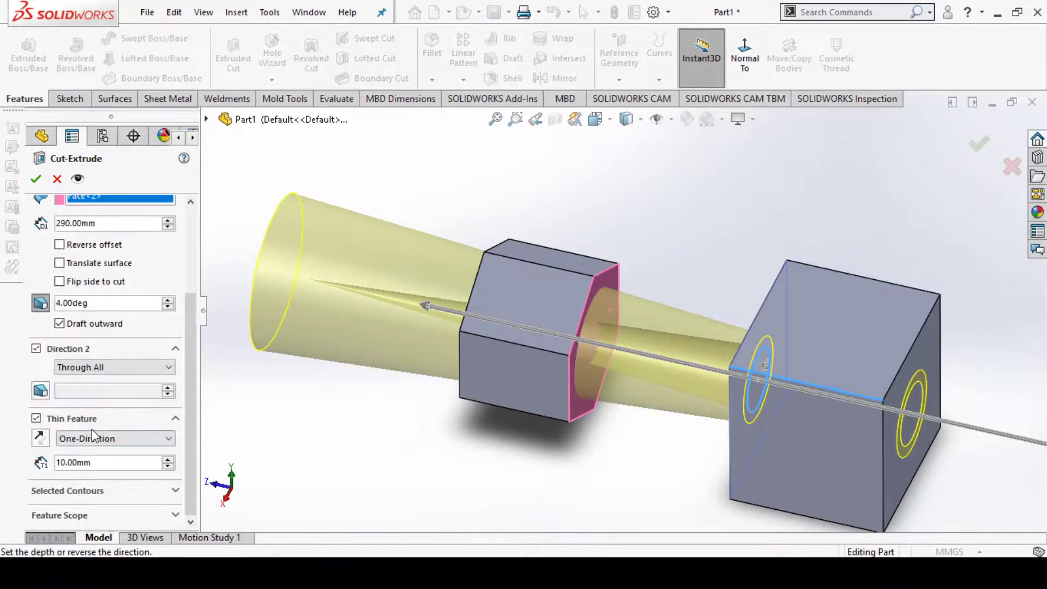
pyautogui.click(131, 496)
pyautogui.scroll(-1, 192, 441)
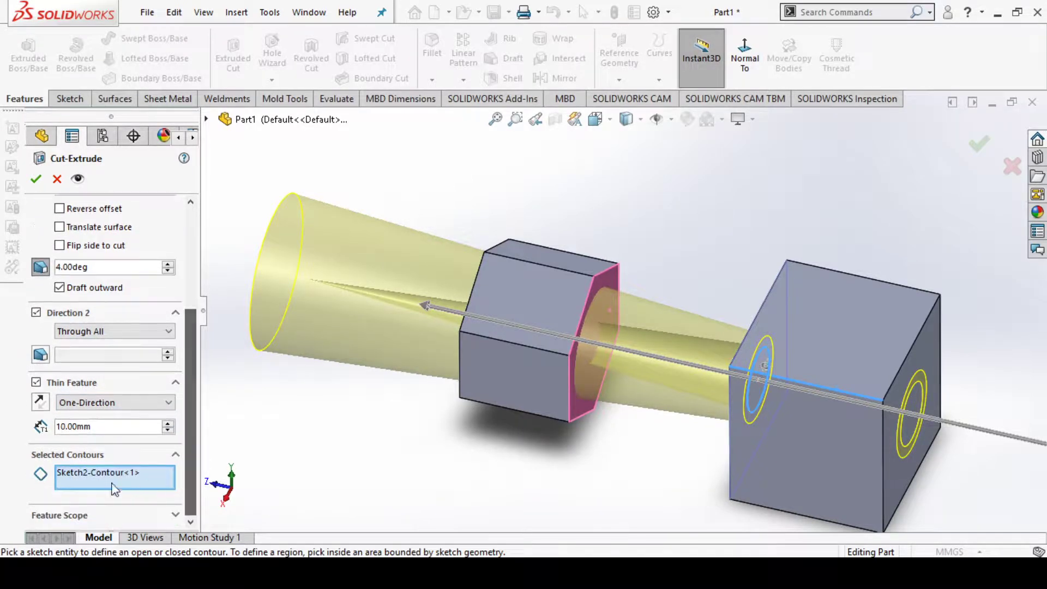
pyautogui.click(114, 486)
pyautogui.moveTo(600, 450); pyautogui.dragTo(668, 488, button='middle')
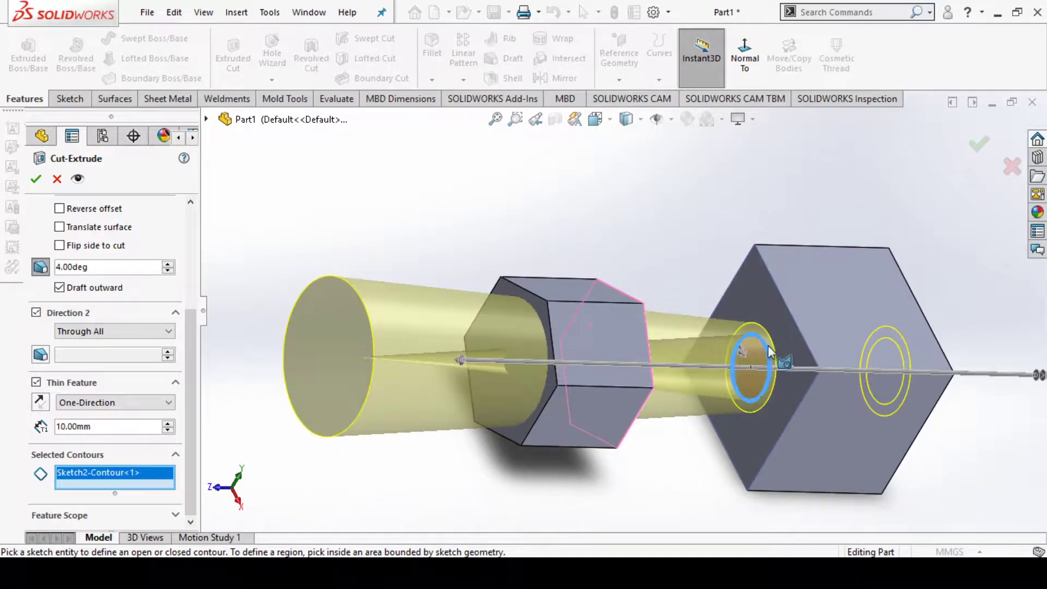
pyautogui.moveTo(550, 420); pyautogui.dragTo(710, 394, button='middle')
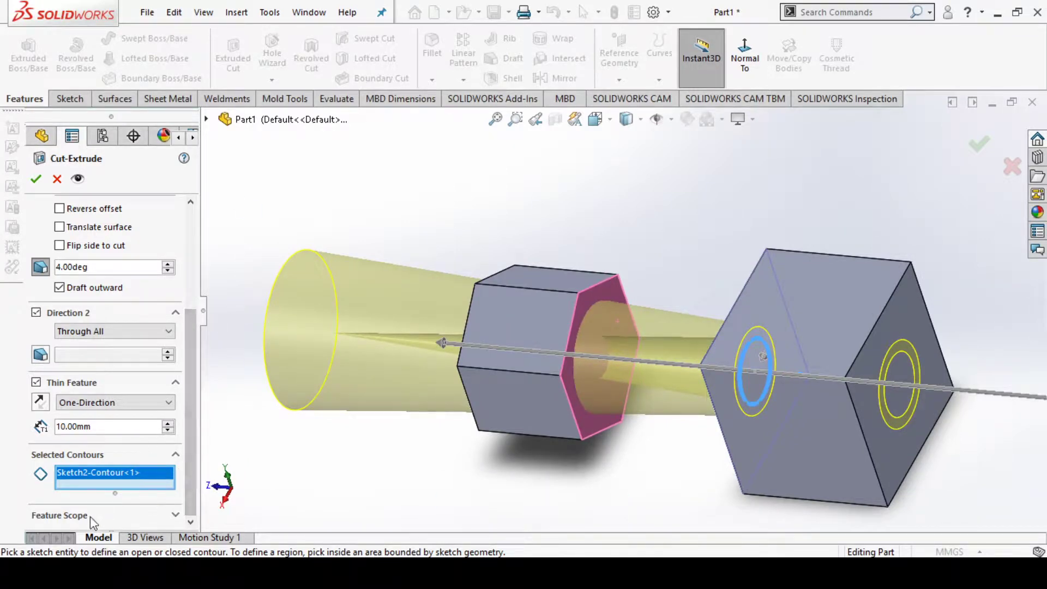
pyautogui.click(175, 515)
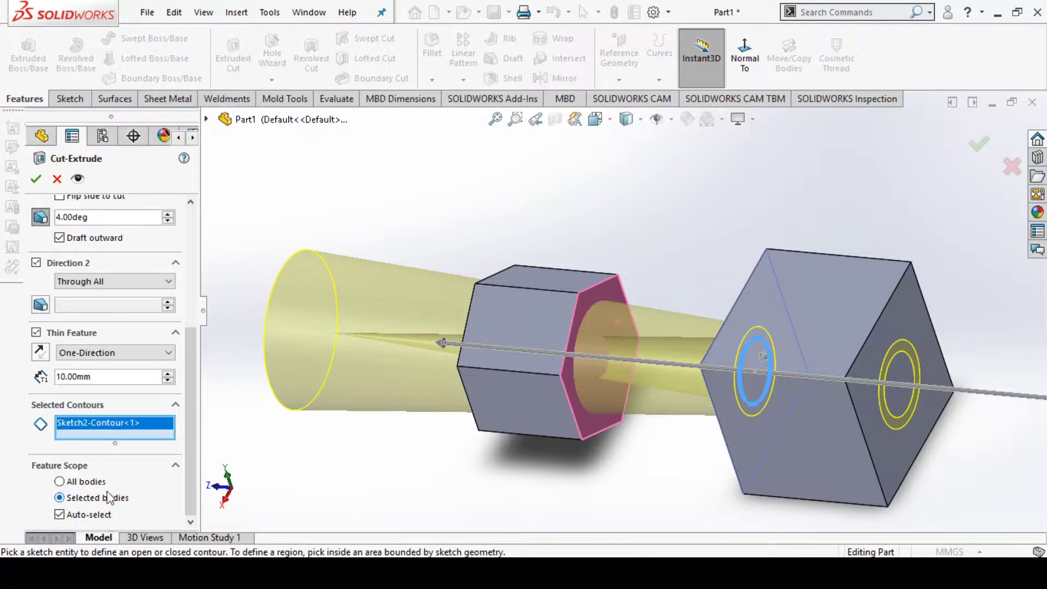
# Step: Try reversing the first cut direction and the thin wall's side, restoring each one
pyautogui.moveTo(191, 434); pyautogui.dragTo(207, 313)
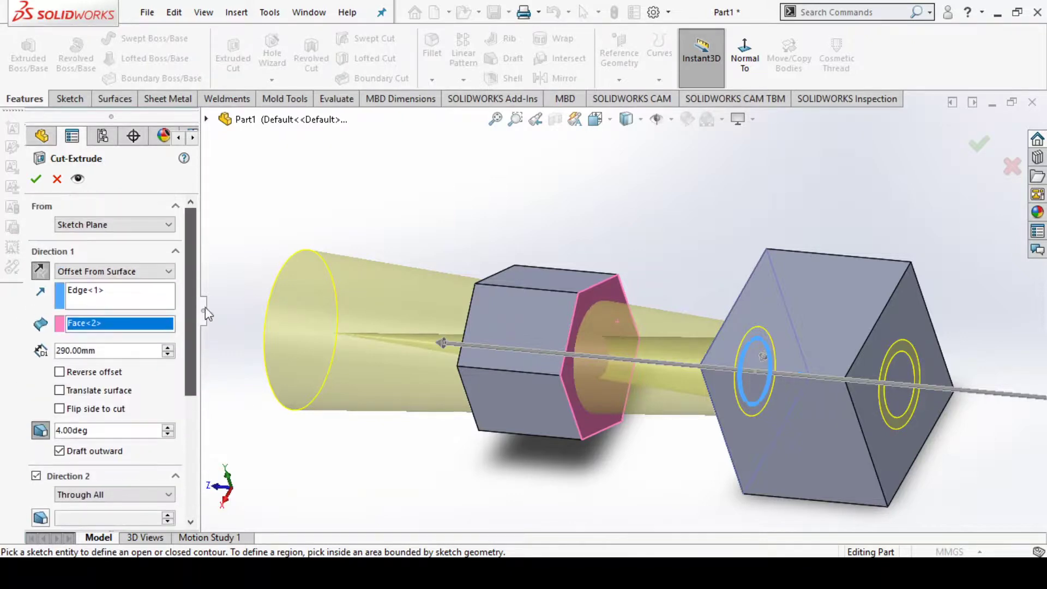
pyautogui.click(40, 270)
pyautogui.click(39, 271)
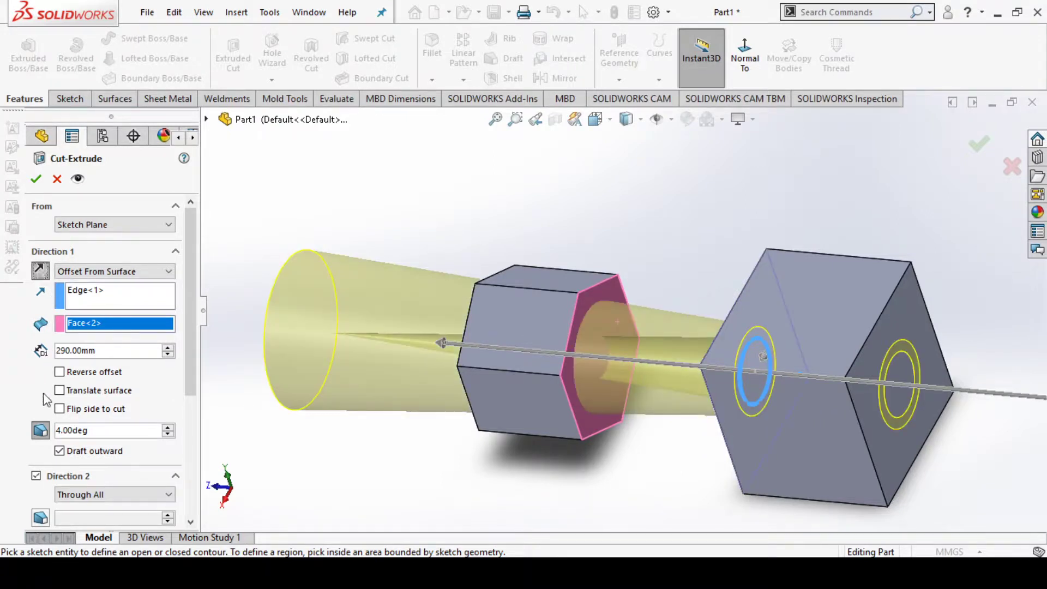
pyautogui.scroll(-5, 195, 374)
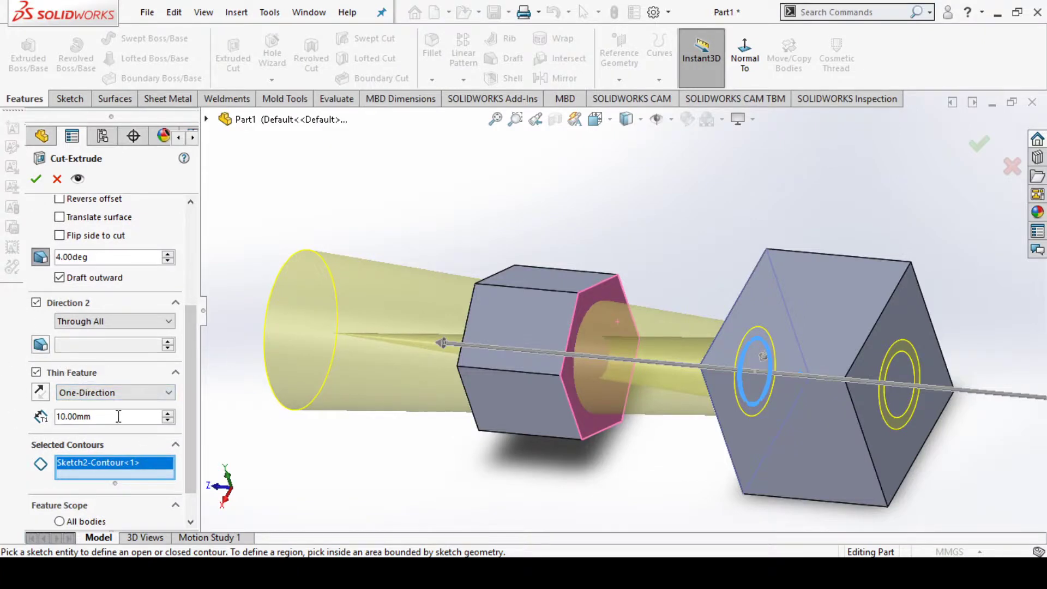
pyautogui.click(40, 393)
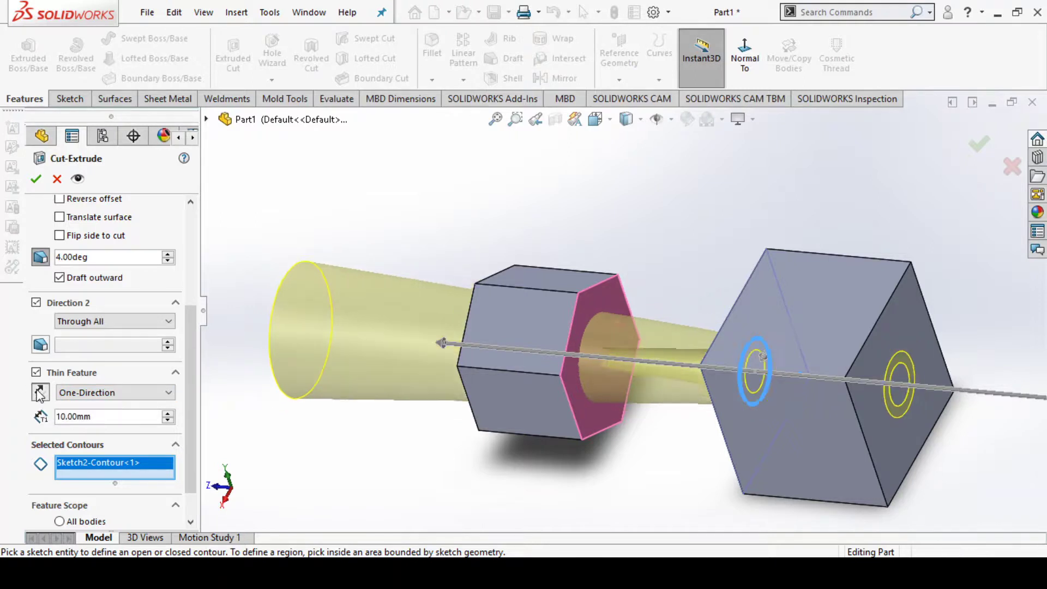
pyautogui.click(39, 393)
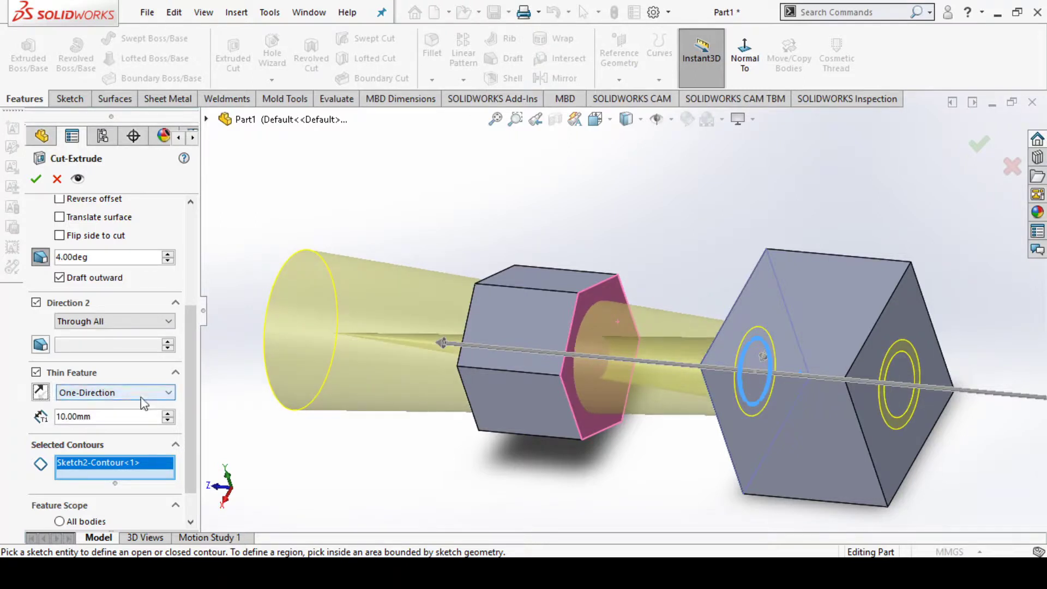
# Step: Accept the thin extruded cut, keeping all resulting bodies, and inspect the cut cube and hexagonal body
pyautogui.moveTo(185, 403); pyautogui.dragTo(190, 207)
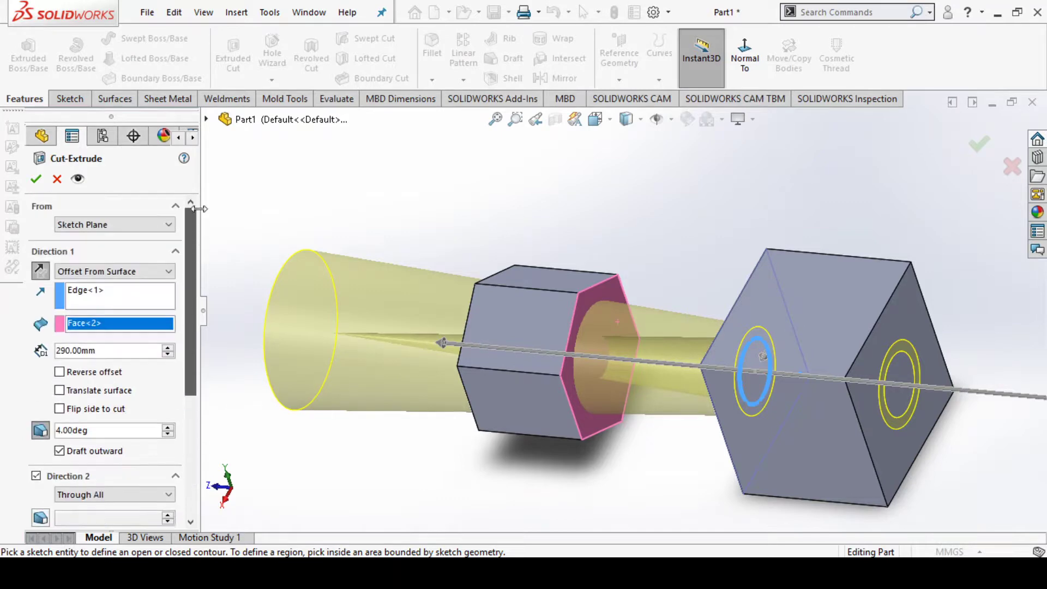
pyautogui.click(36, 178)
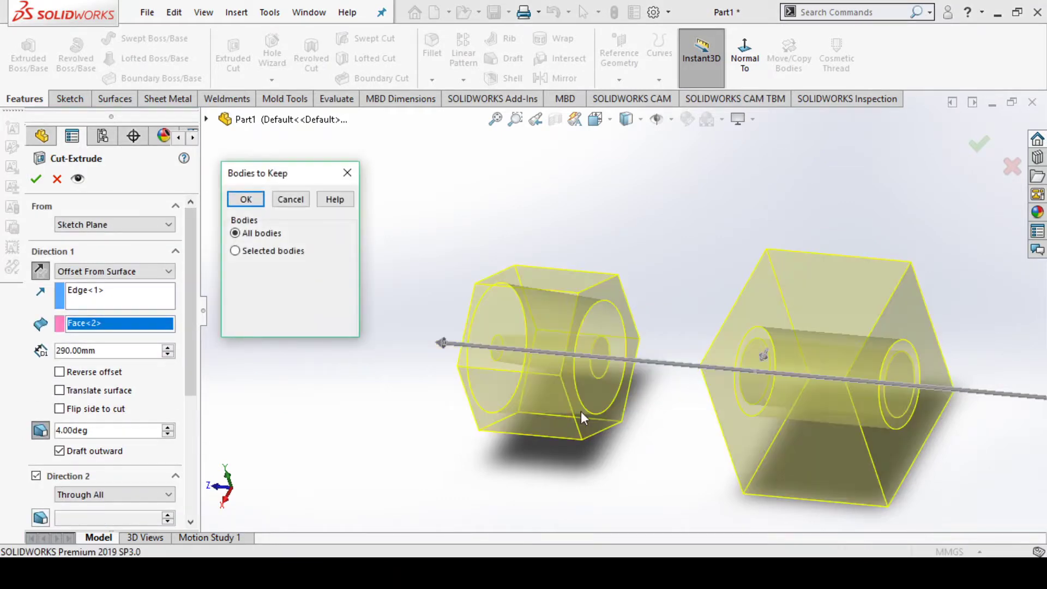
pyautogui.click(246, 200)
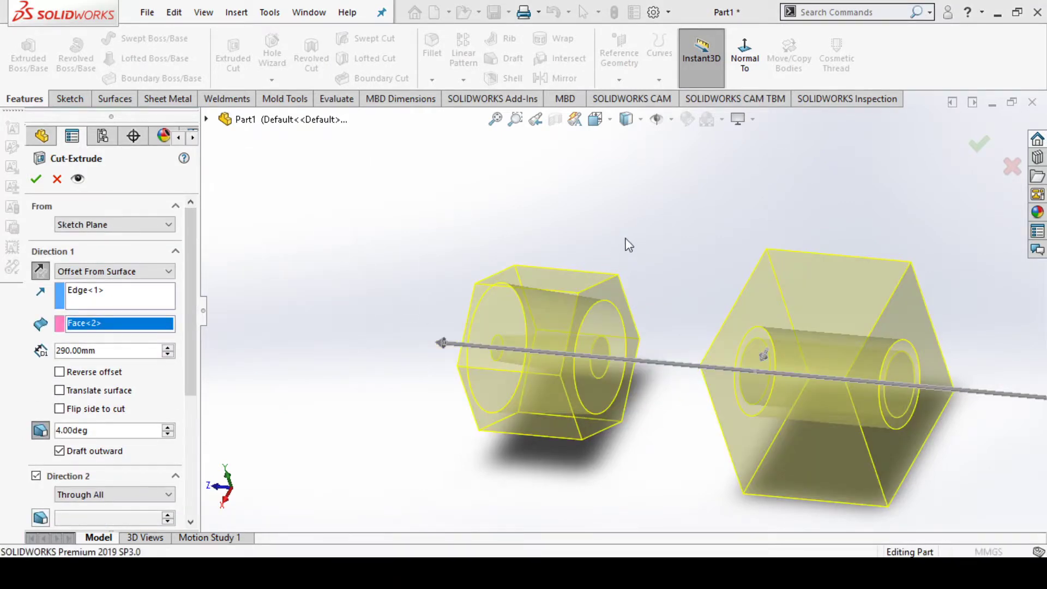
pyautogui.moveTo(682, 365); pyautogui.dragTo(648, 438, button='middle')
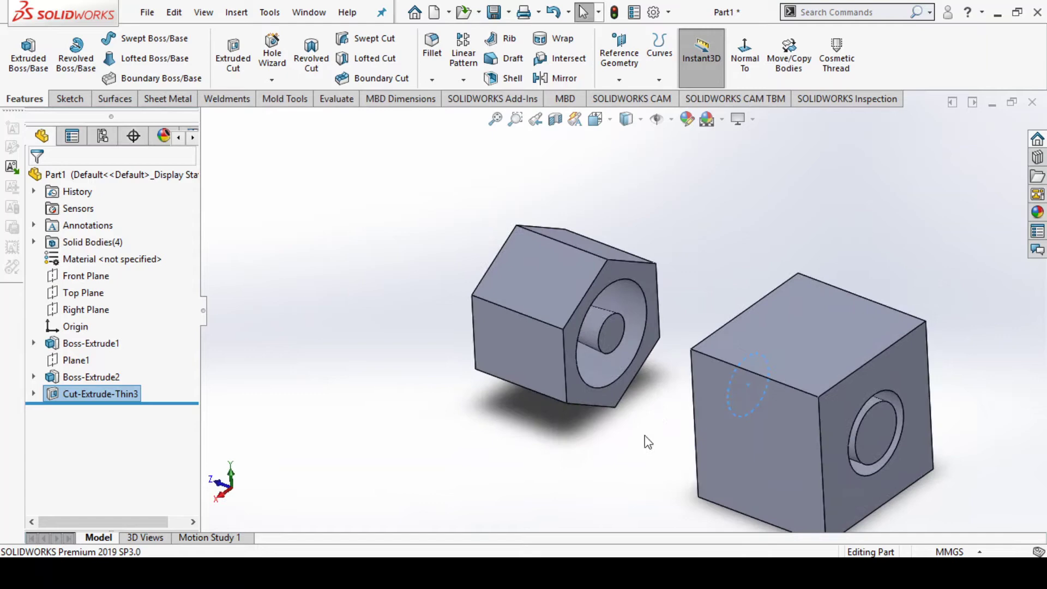
pyautogui.click(811, 266)
pyautogui.scroll(2, 810, 265)
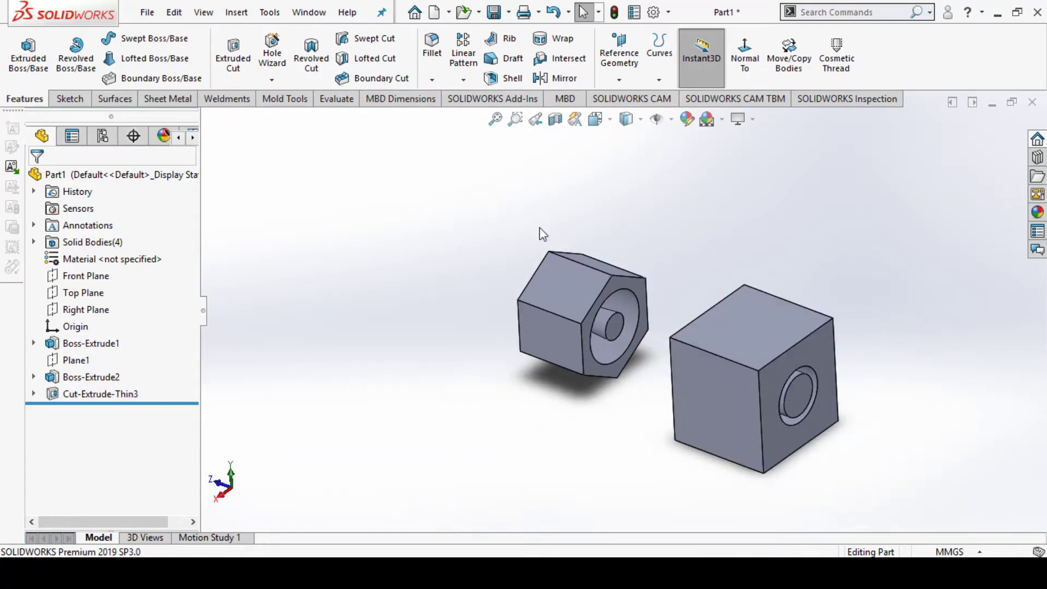
# Step: Show the available Hole Wizard command variants
pyautogui.click(281, 81)
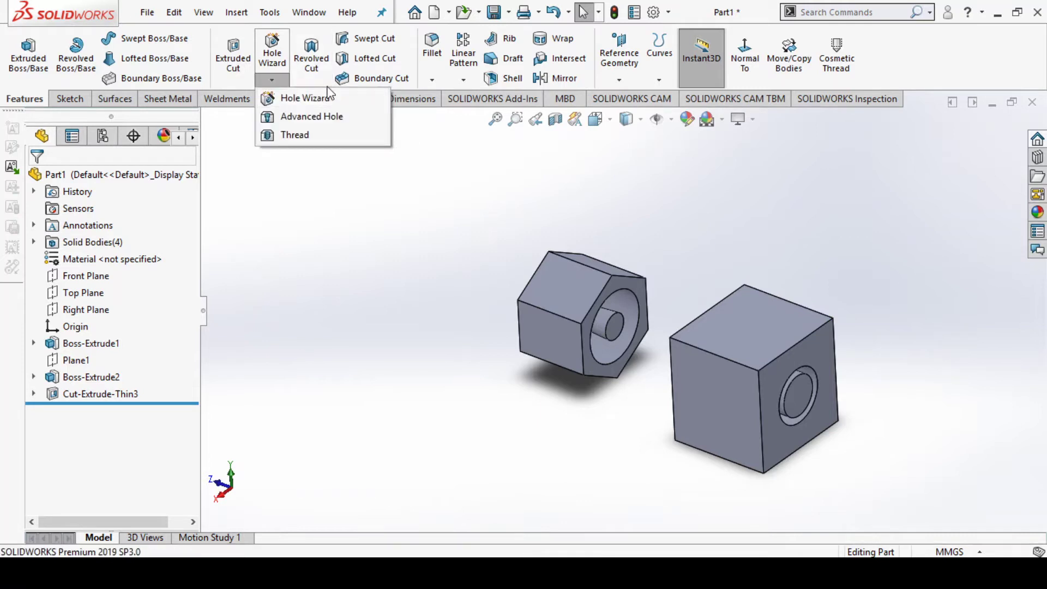